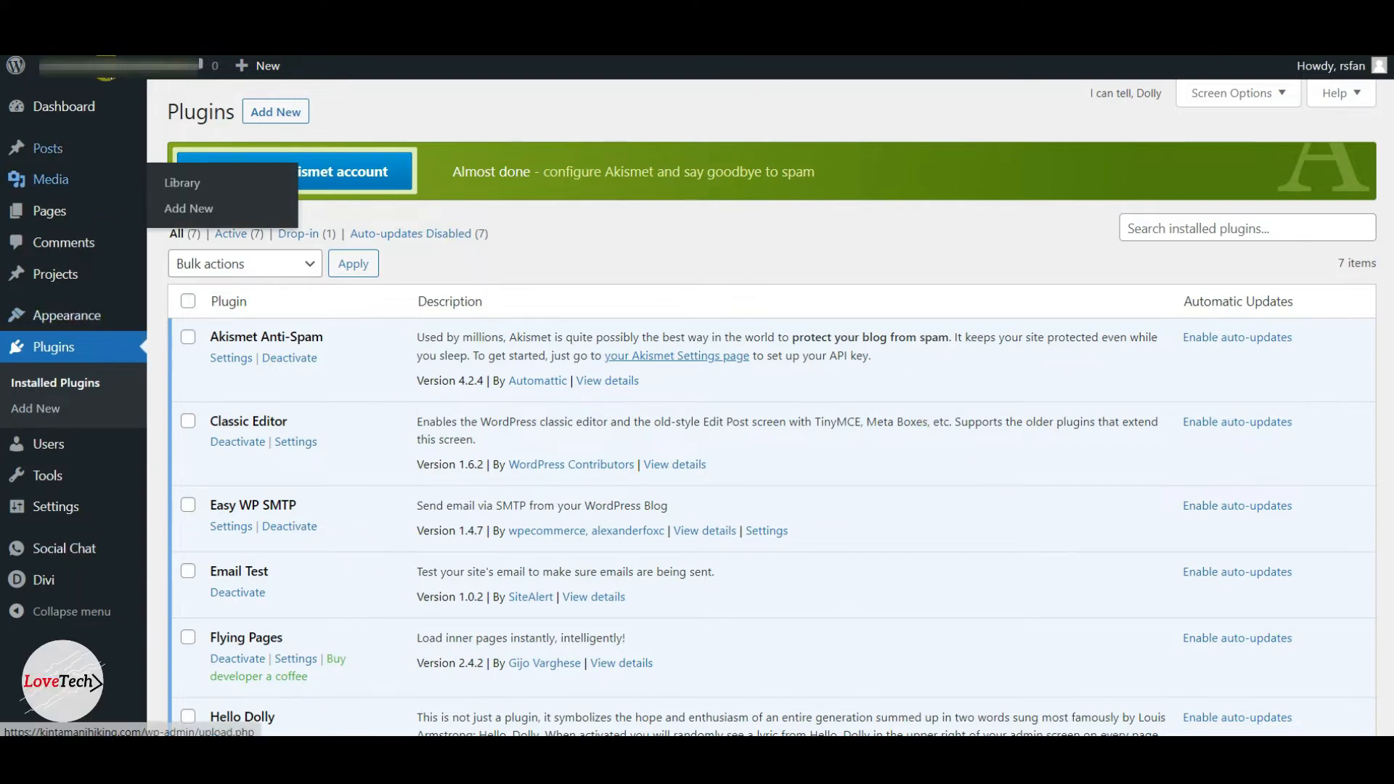
# Search the plugin directory for Easy WP SMTP from the Add Plugins page.
pyautogui.click(270, 109)
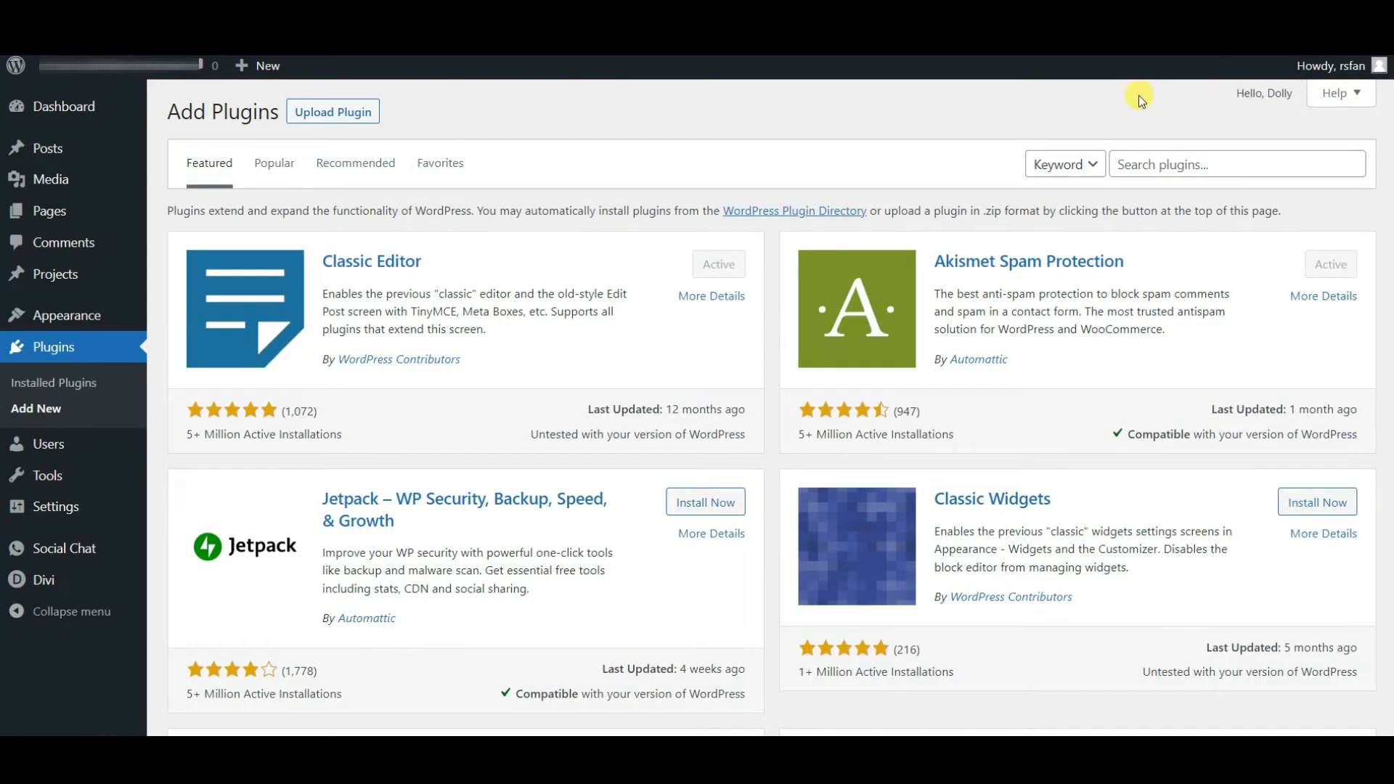
pyautogui.click(1212, 165)
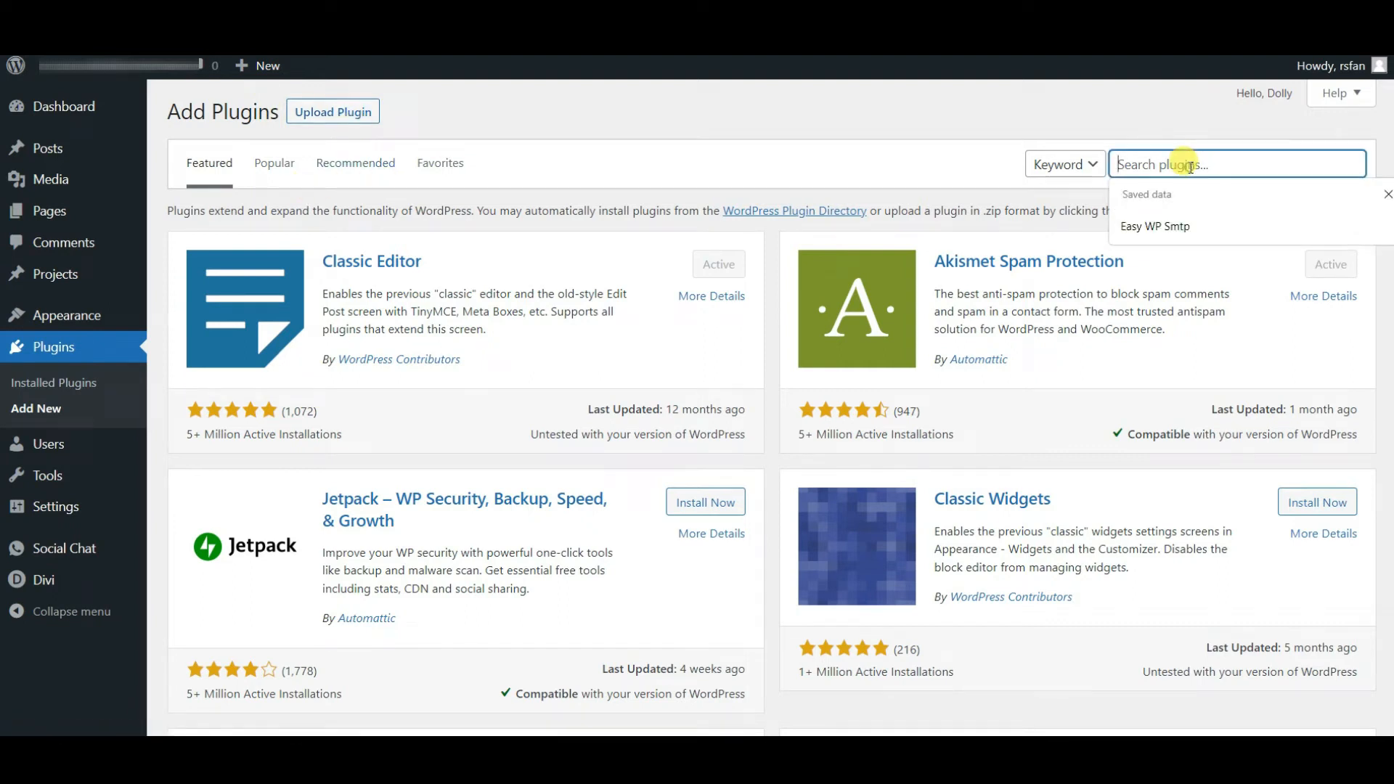
pyautogui.click(1185, 228)
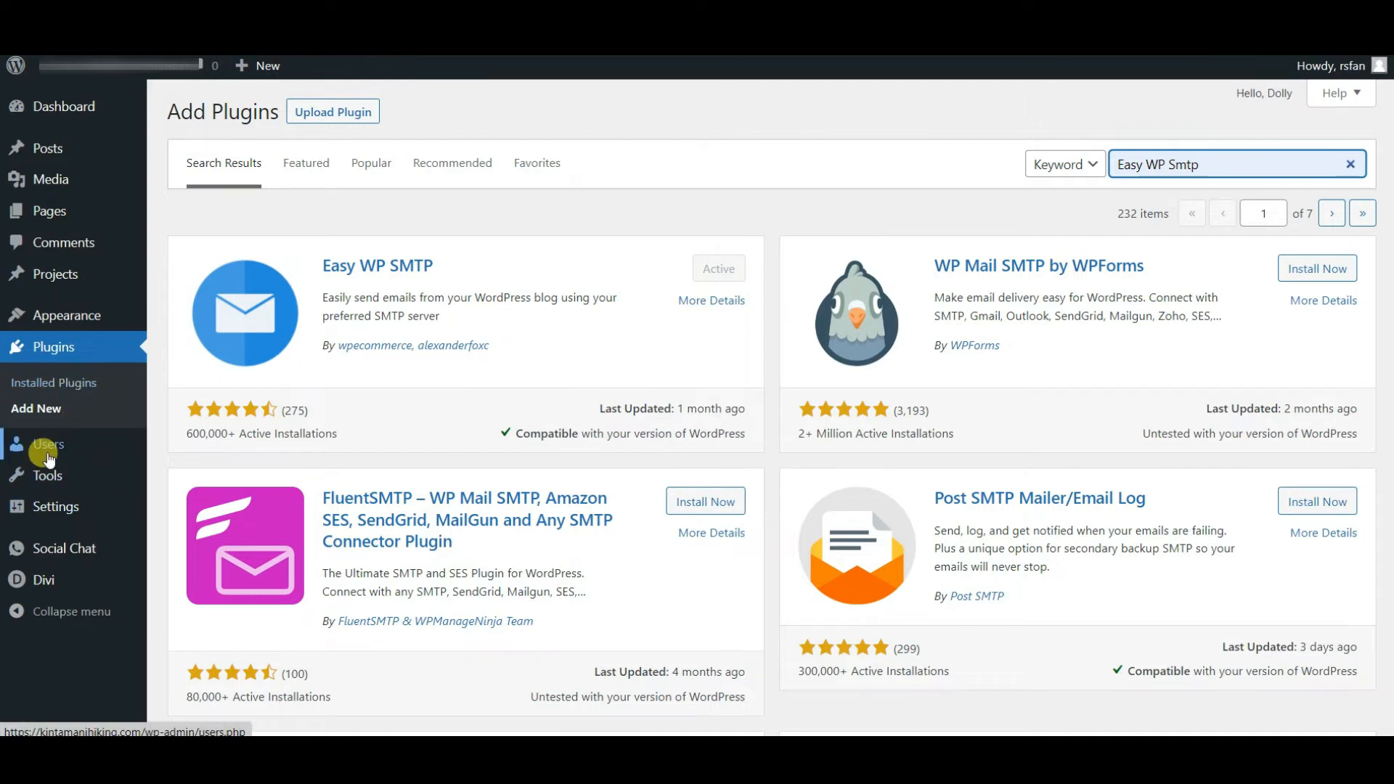
# Open the Easy WP SMTP settings page and review the SMTP host, encryption, port and authentication fields.
pyautogui.moveTo(44, 501)
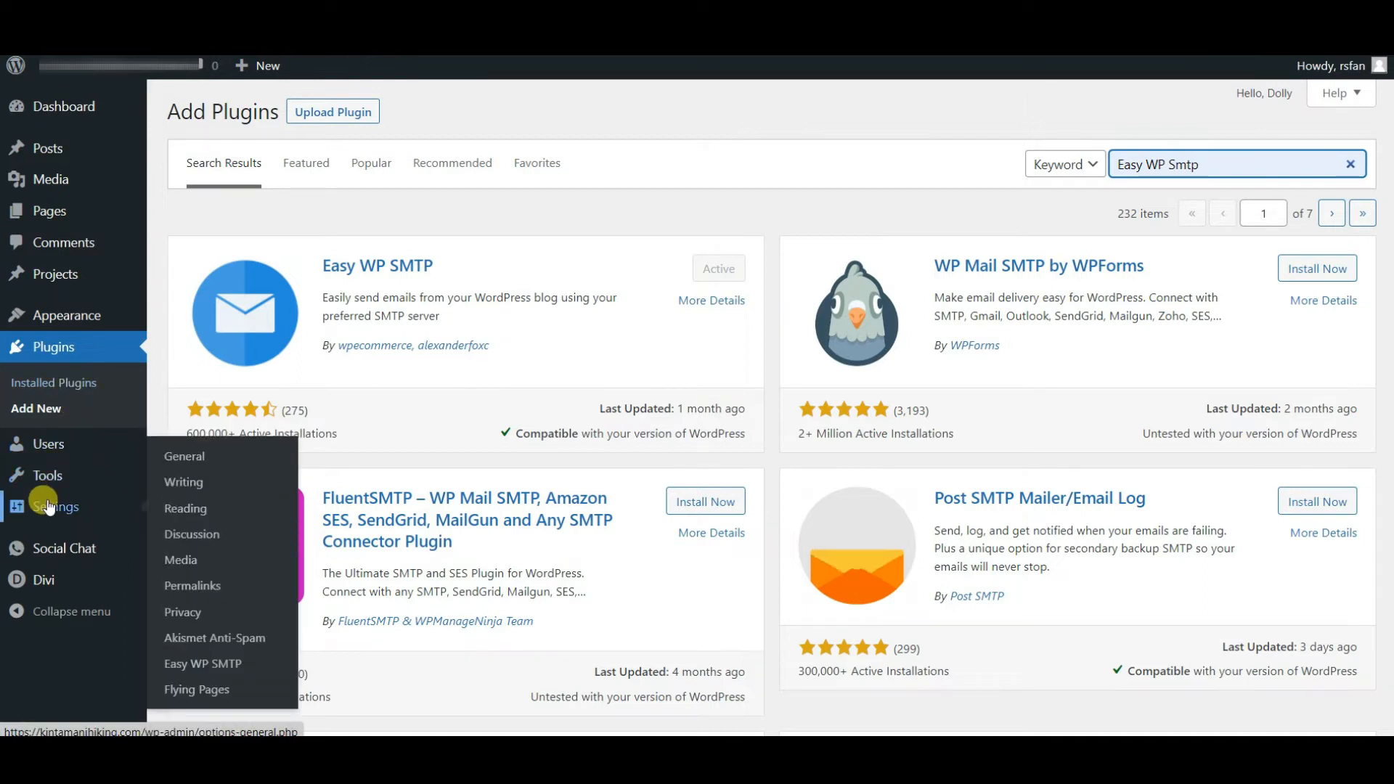
pyautogui.click(231, 671)
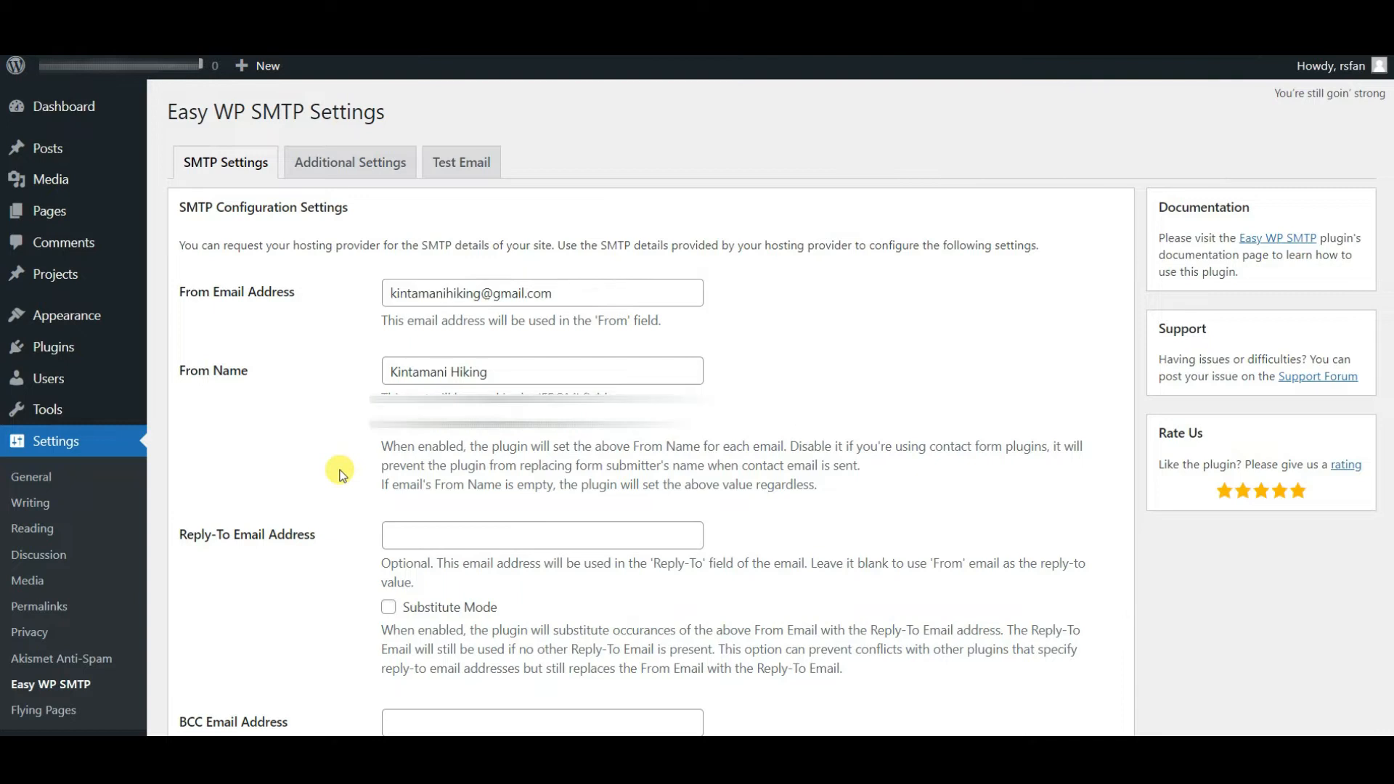
pyautogui.scroll(-10, 341, 475)
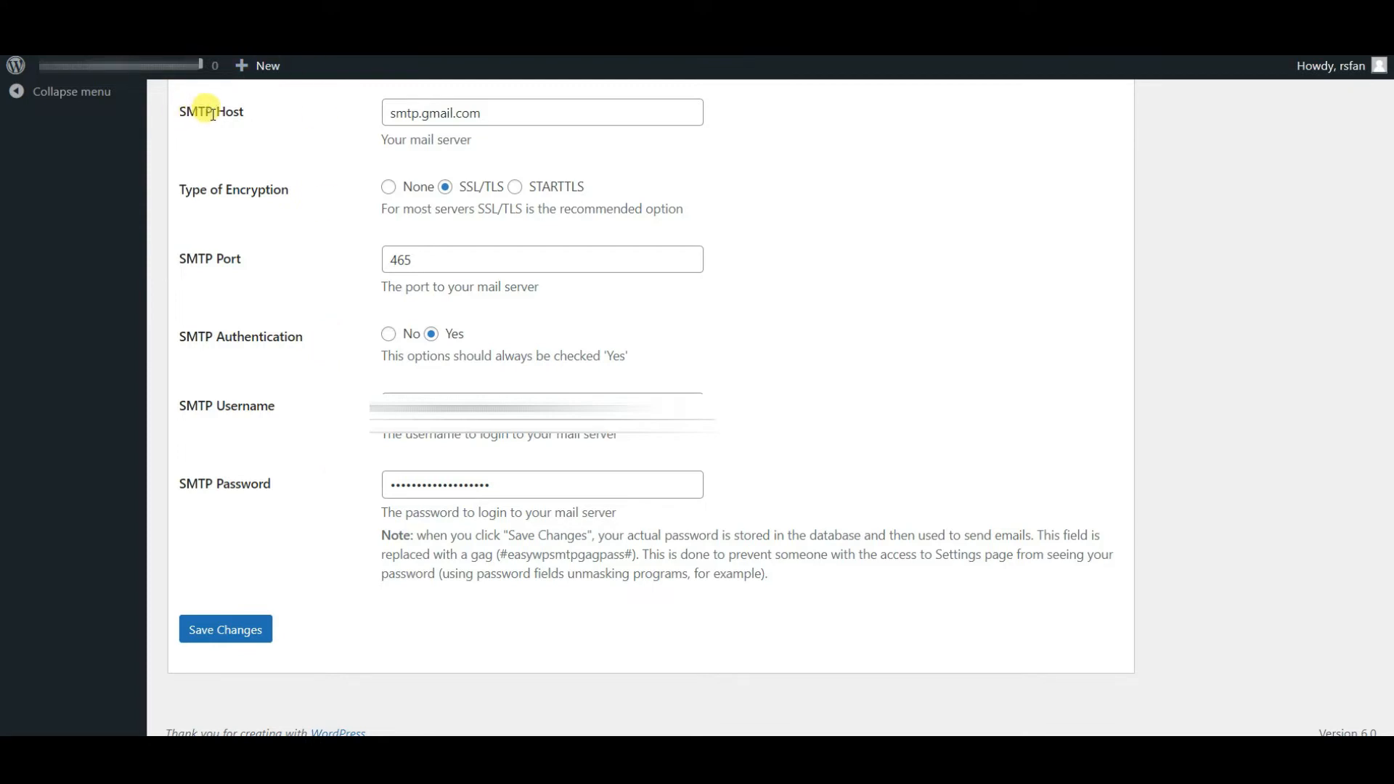
pyautogui.click(524, 112)
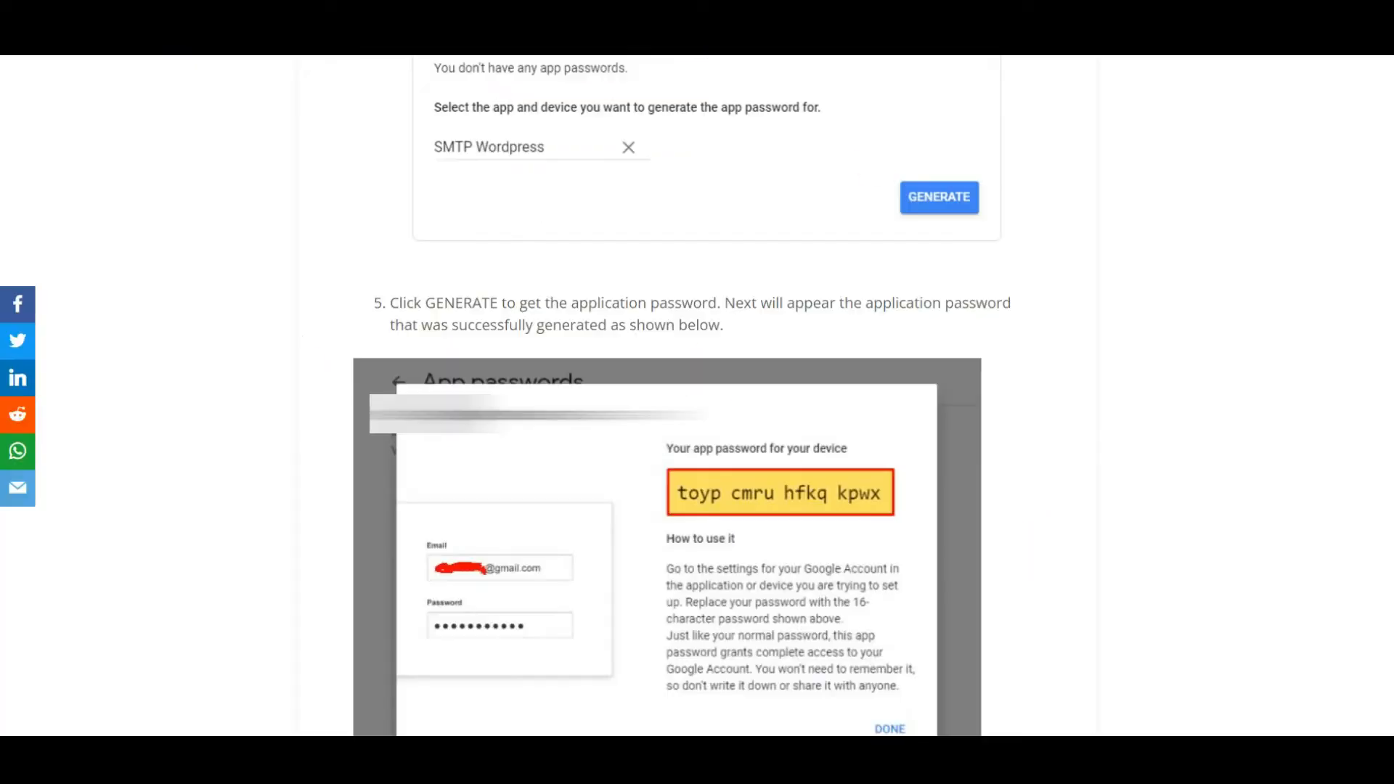
# Read through the tutorial article on enabling a Gmail application password for SMTP.
pyautogui.scroll(10, 1042, 465)
pyautogui.scroll(3, 1041, 465)
pyautogui.scroll(-3, 1041, 463)
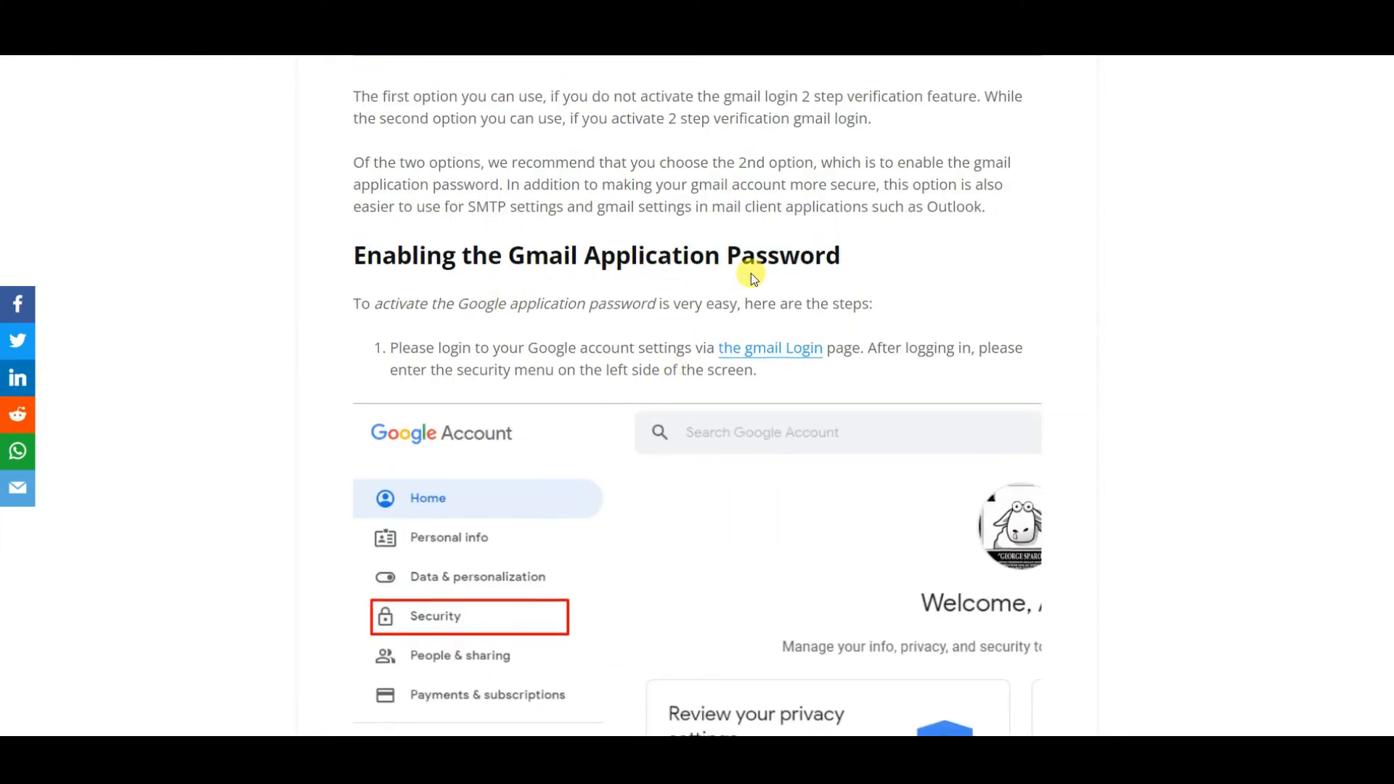
pyautogui.scroll(7, 750, 273)
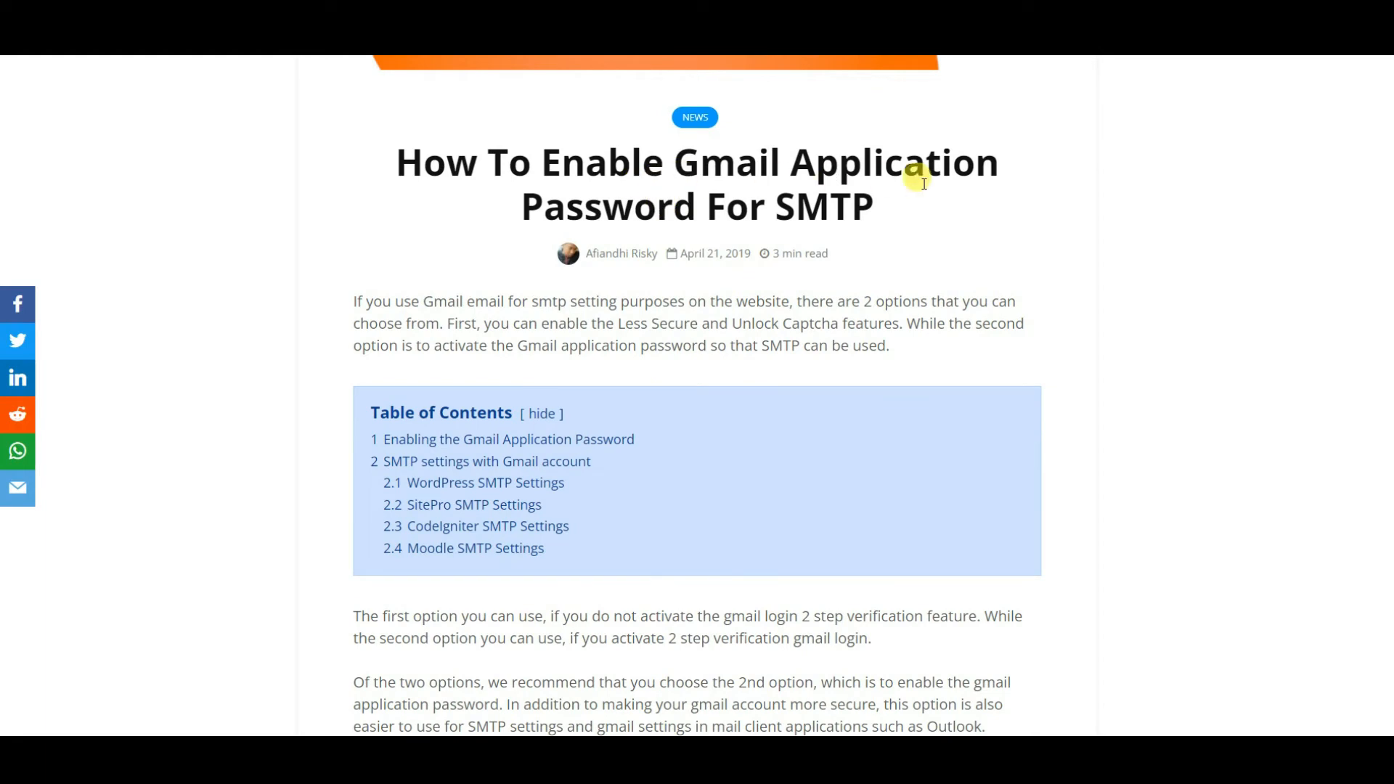
pyautogui.scroll(-9, 894, 222)
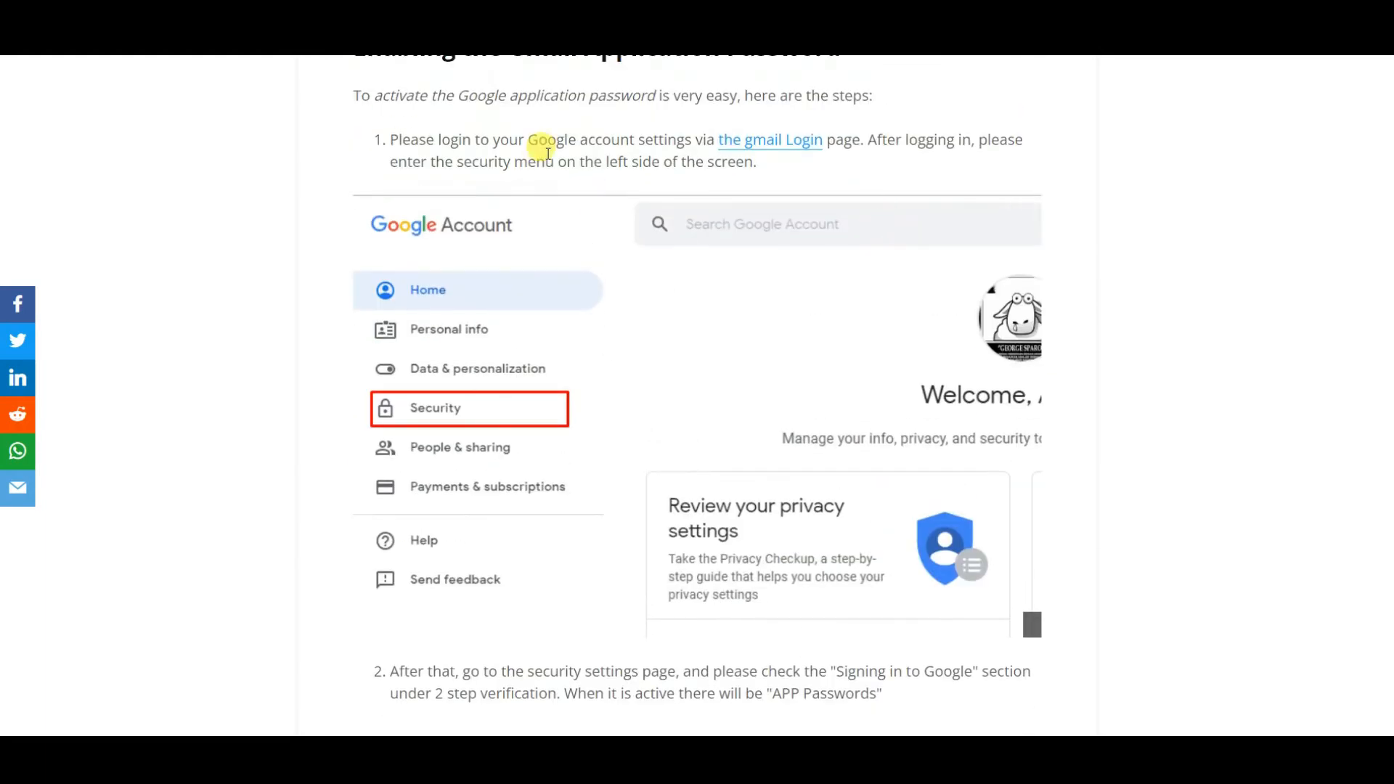
pyautogui.scroll(1, 542, 143)
pyautogui.scroll(-3, 516, 366)
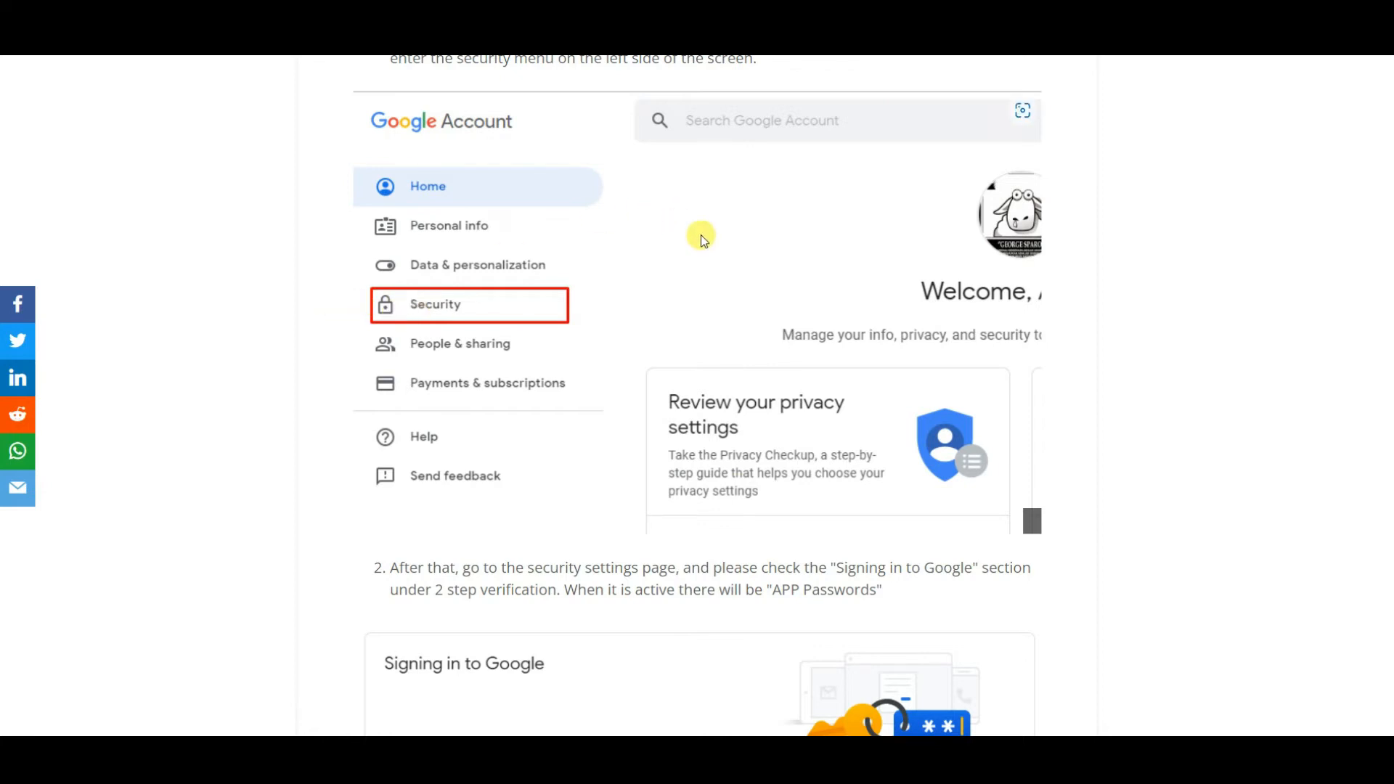
pyautogui.scroll(-3, 700, 234)
pyautogui.scroll(-3, 700, 235)
pyautogui.scroll(3, 700, 234)
pyautogui.scroll(-3, 700, 234)
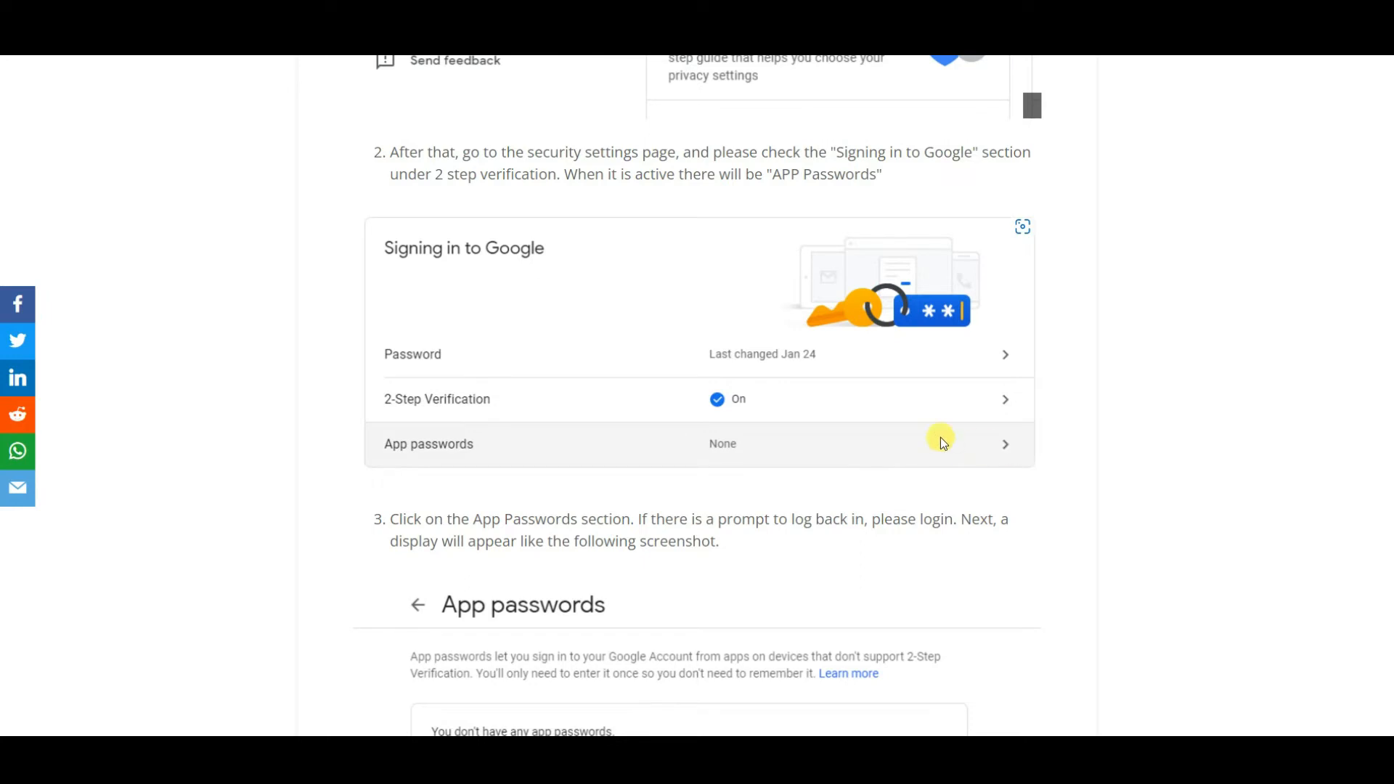
pyautogui.scroll(-5, 915, 436)
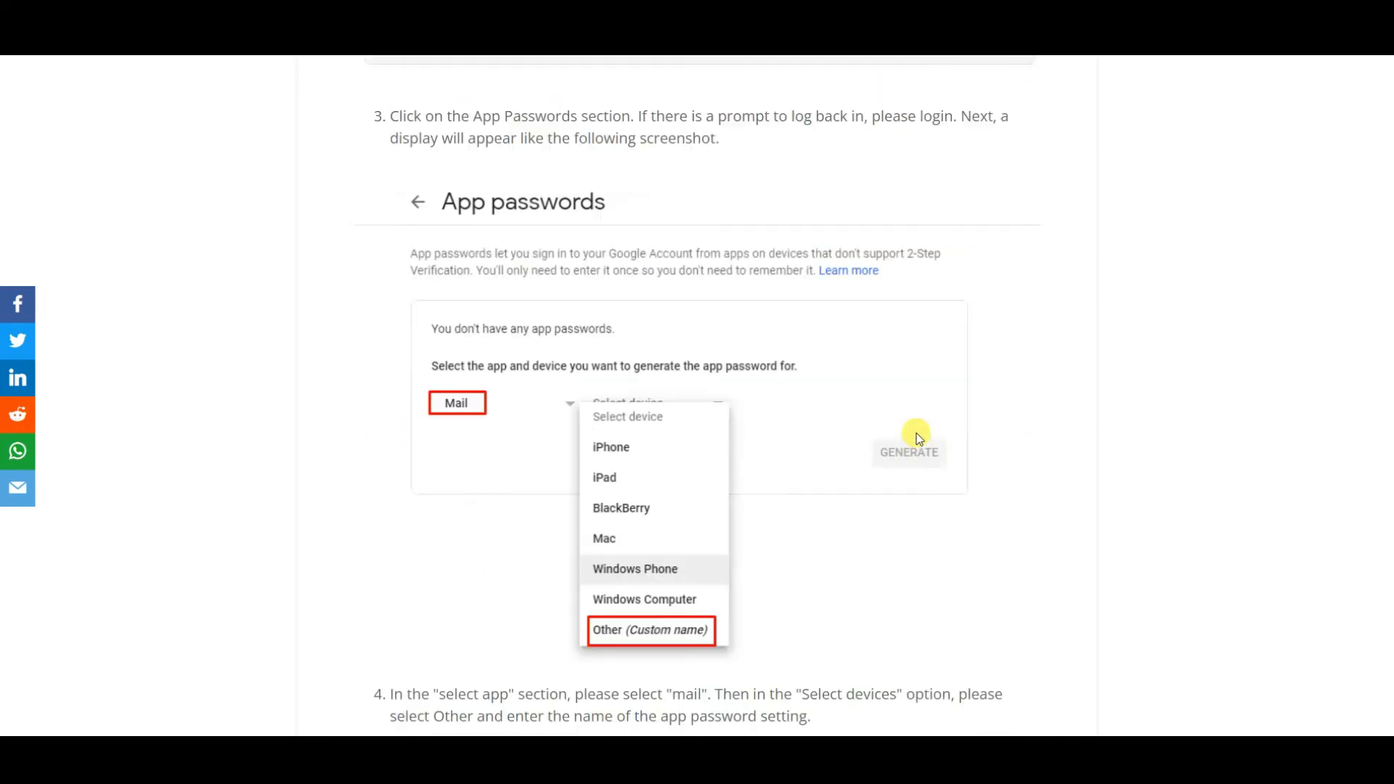
pyautogui.scroll(3, 929, 372)
pyautogui.scroll(-2, 558, 505)
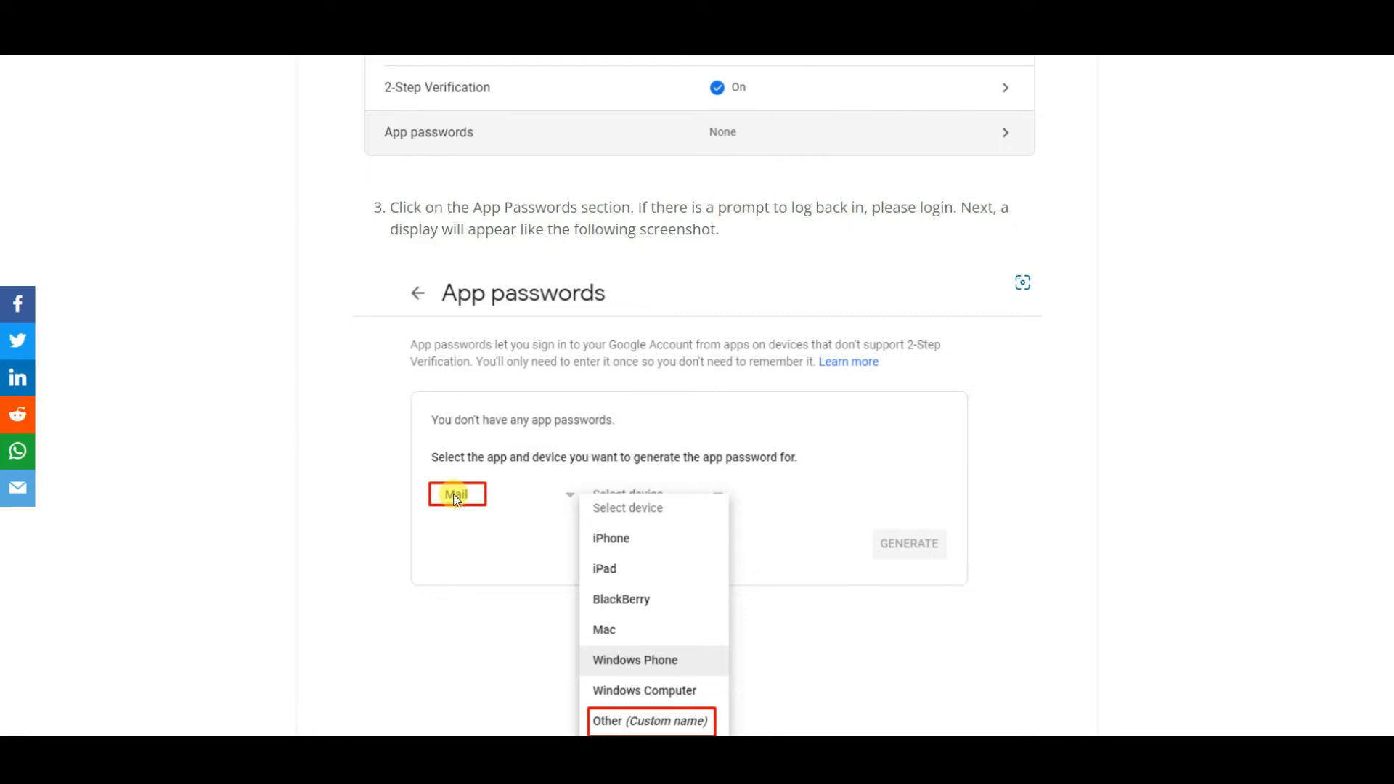
pyautogui.scroll(2, 454, 494)
pyautogui.scroll(-2, 453, 493)
pyautogui.scroll(3, 457, 500)
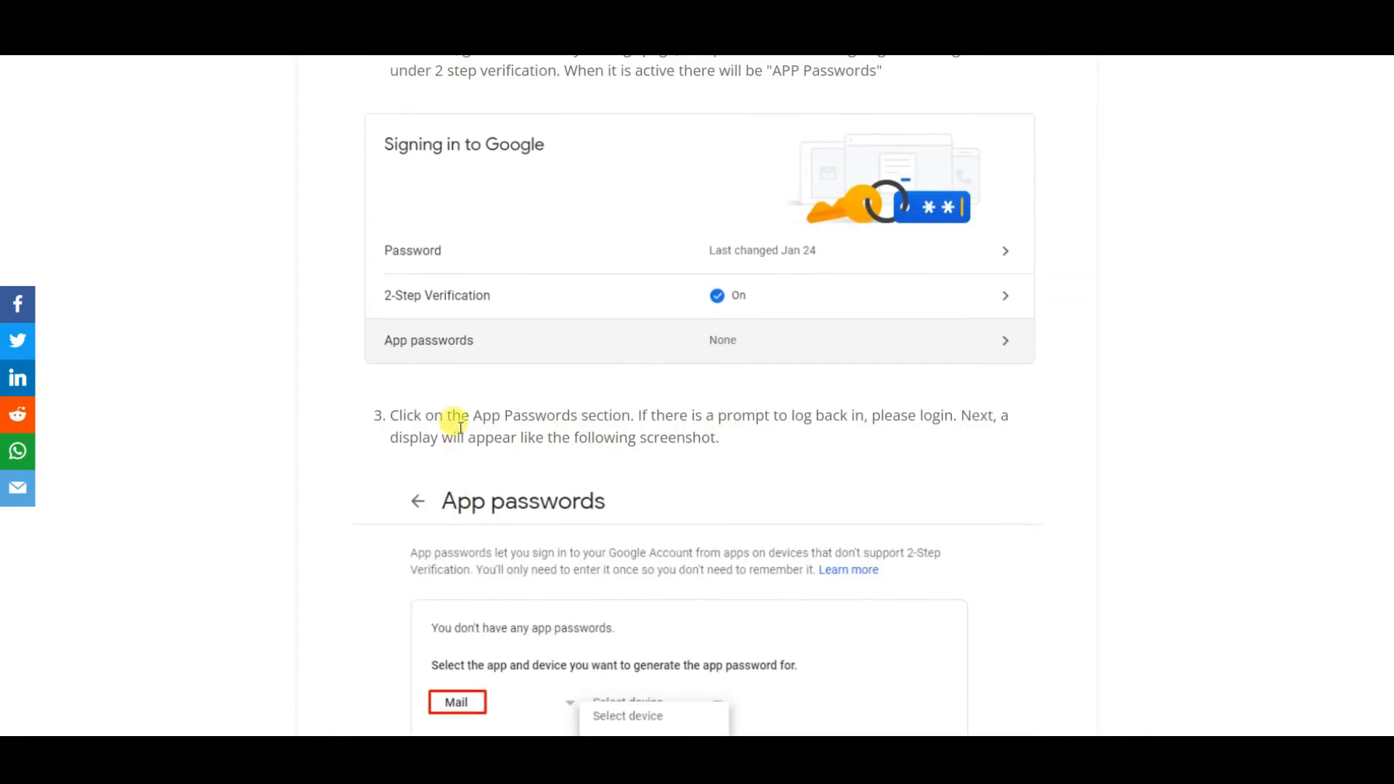
pyautogui.scroll(-3, 461, 424)
pyautogui.scroll(-3, 462, 428)
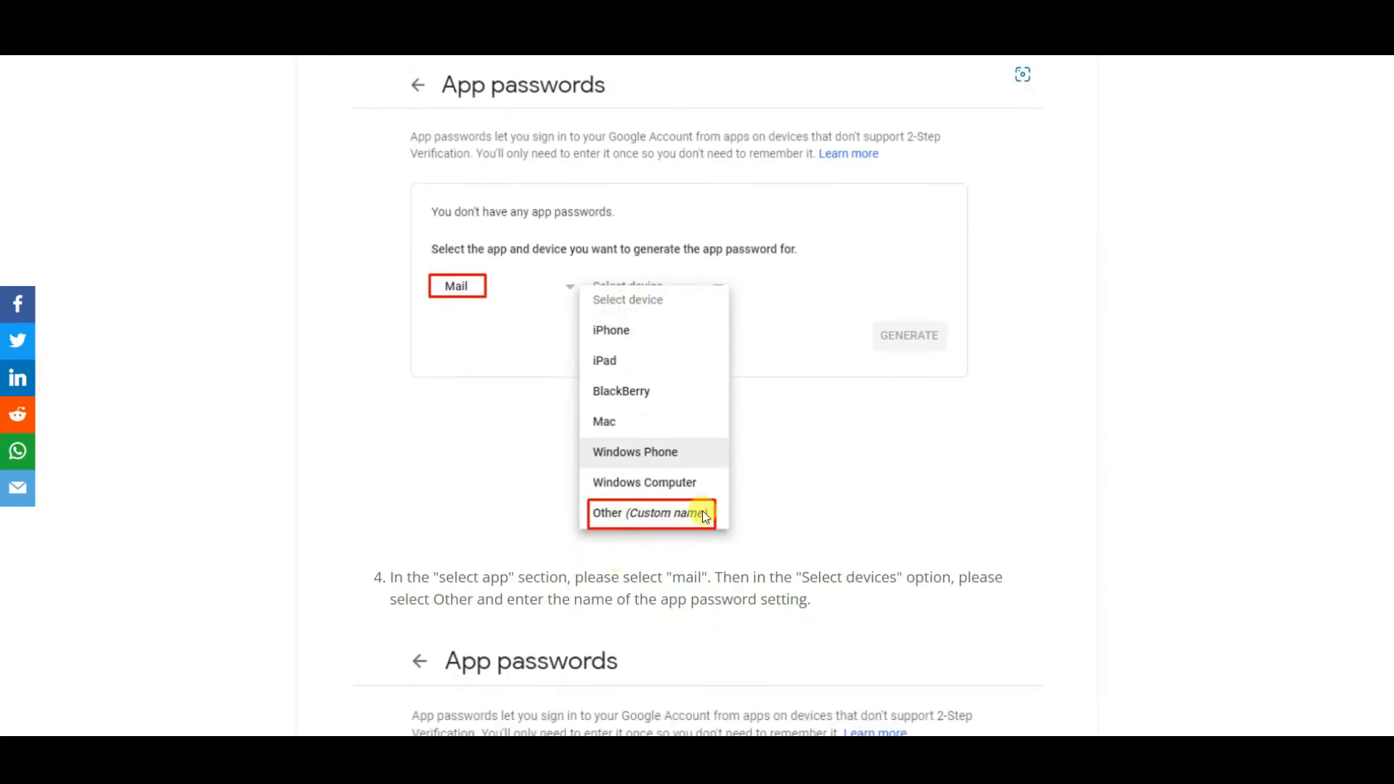
pyautogui.scroll(-6, 704, 506)
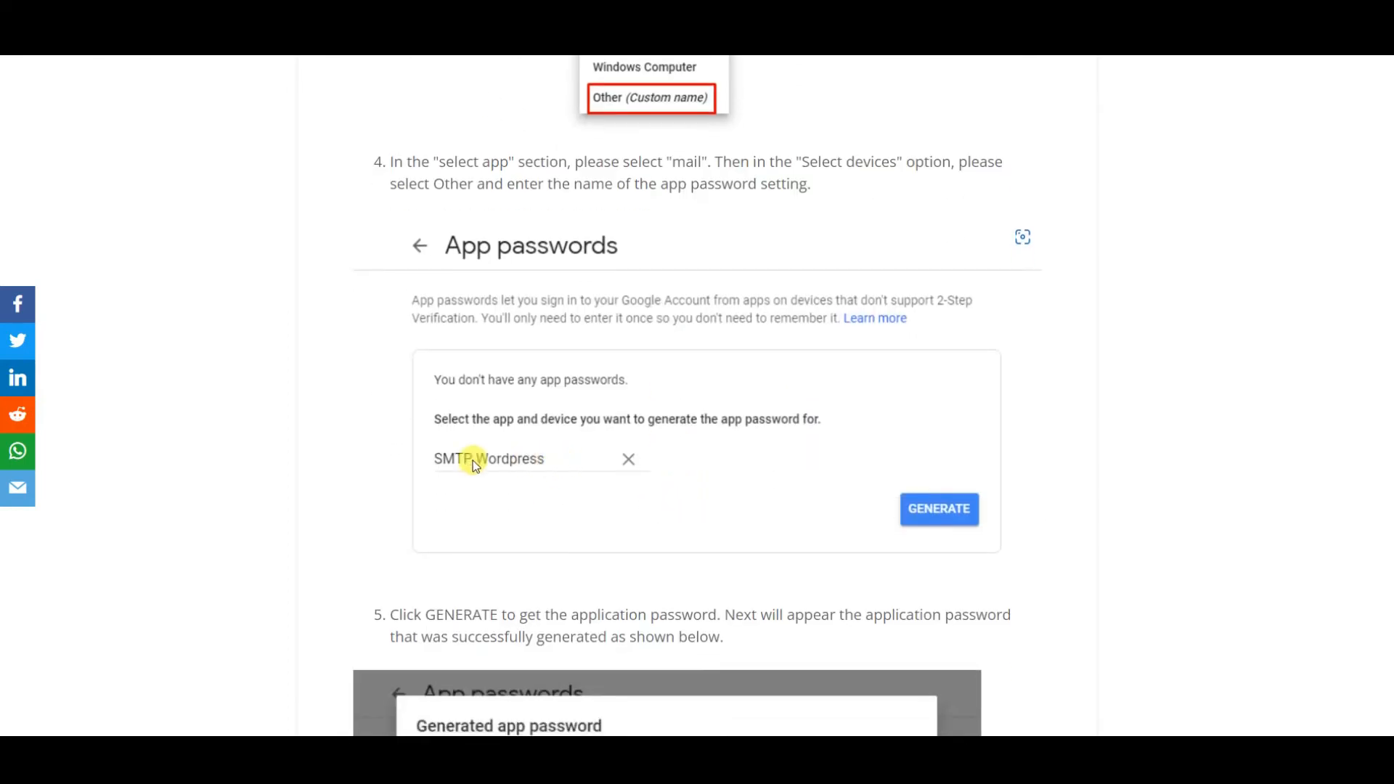
pyautogui.scroll(-2, 676, 461)
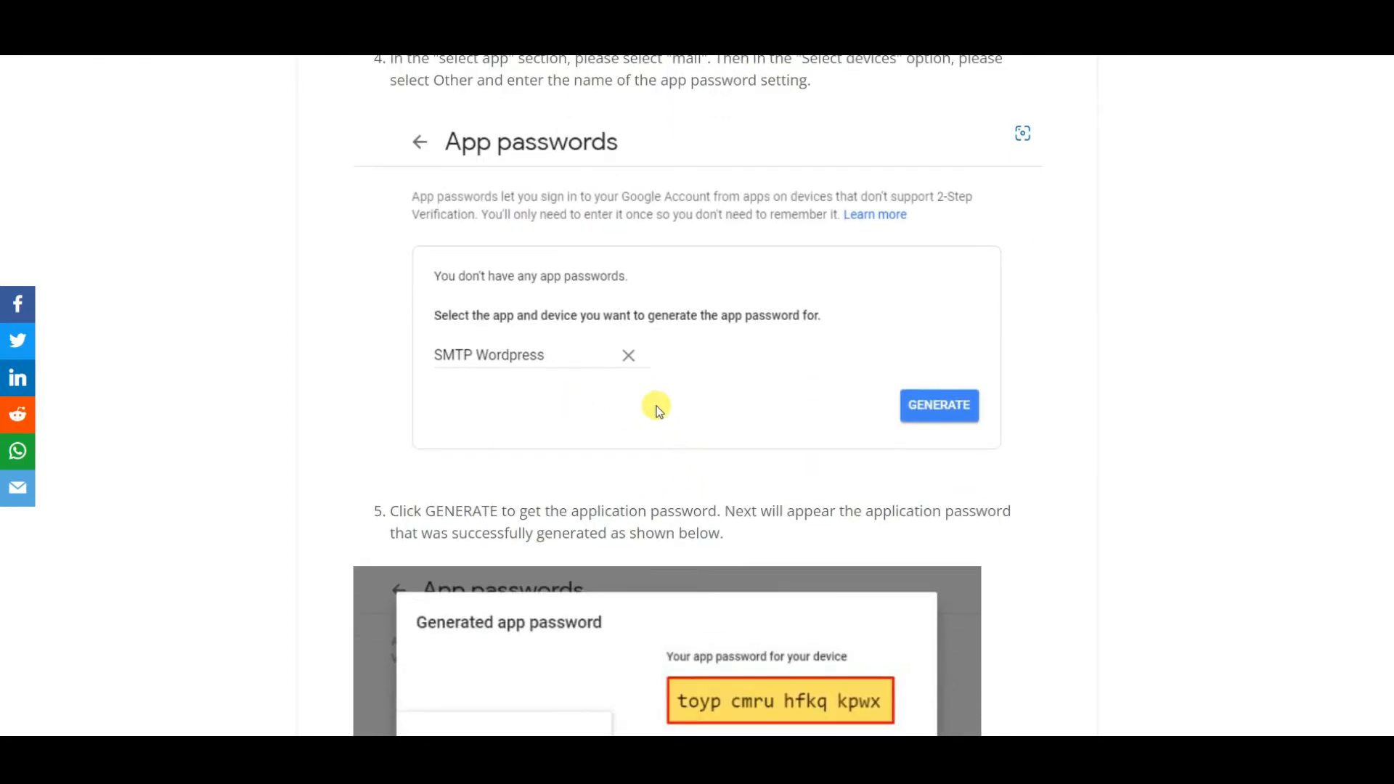
pyautogui.scroll(-1, 907, 415)
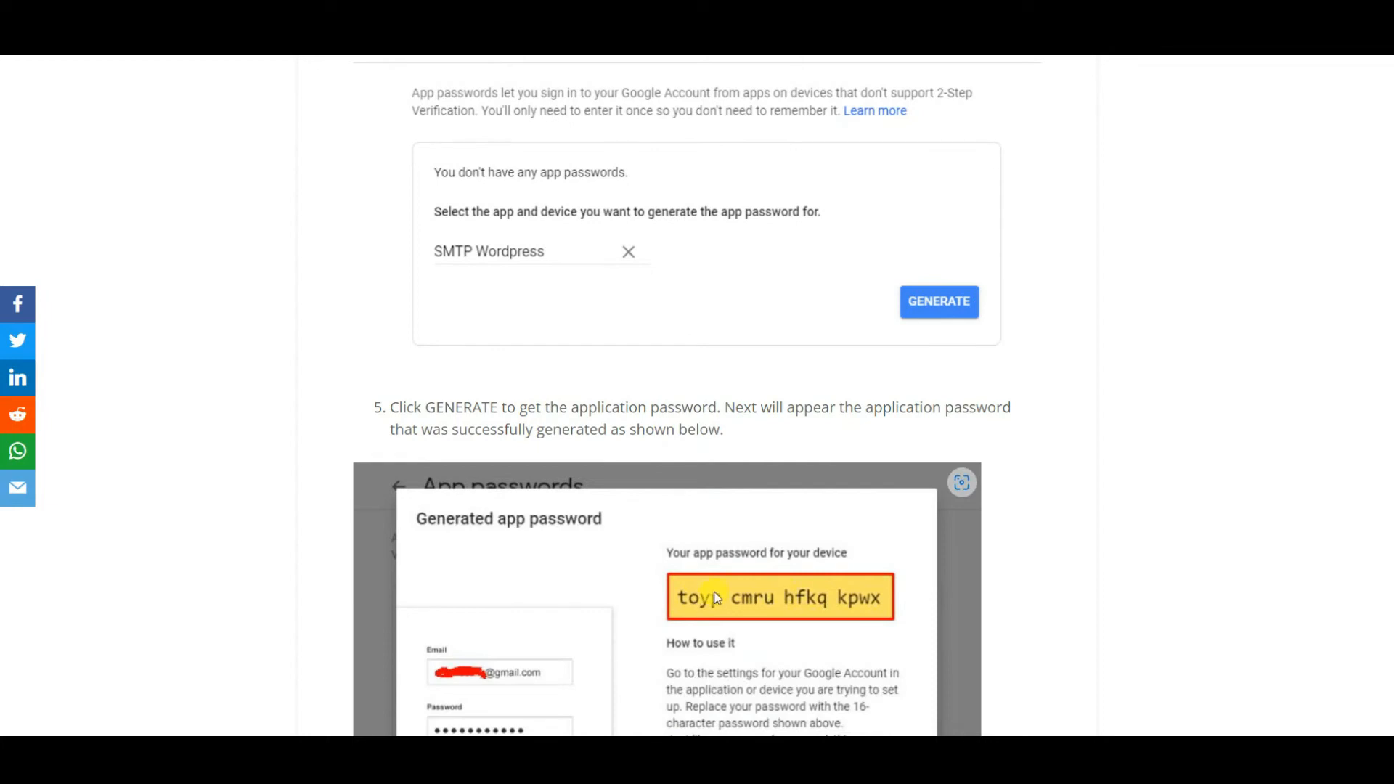
pyautogui.scroll(-3, 907, 566)
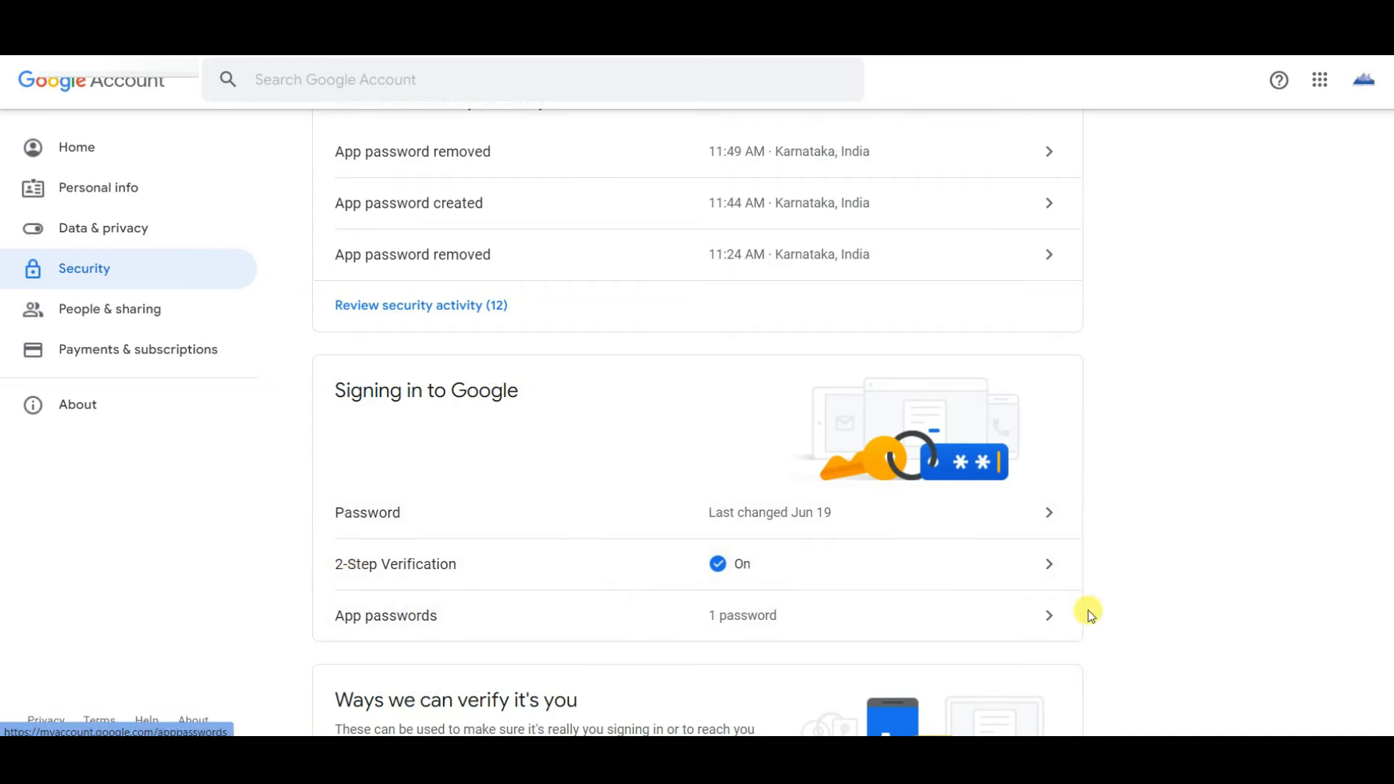
# Open App passwords in the Google account security settings and sign in with the account password.
pyautogui.click(1050, 627)
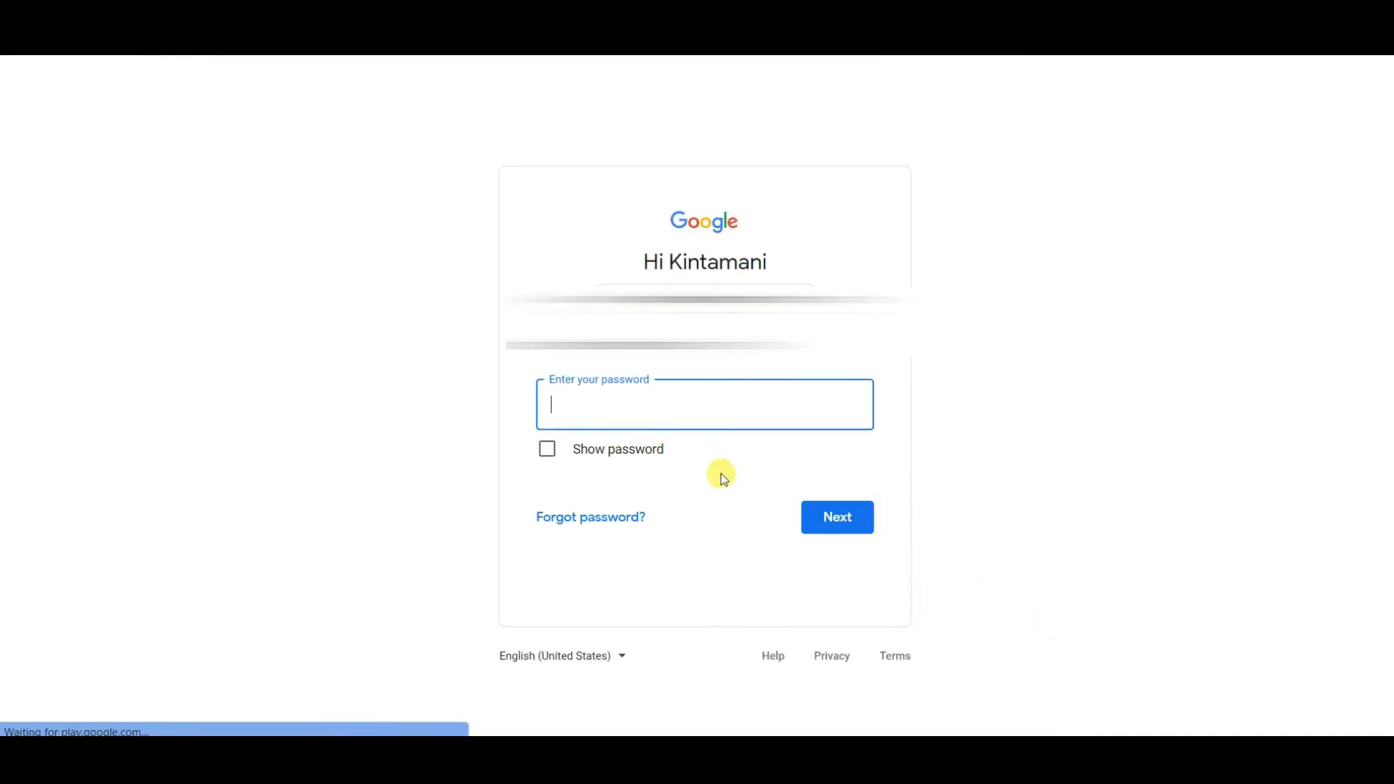
pyautogui.write('aaaaaaaaaa')
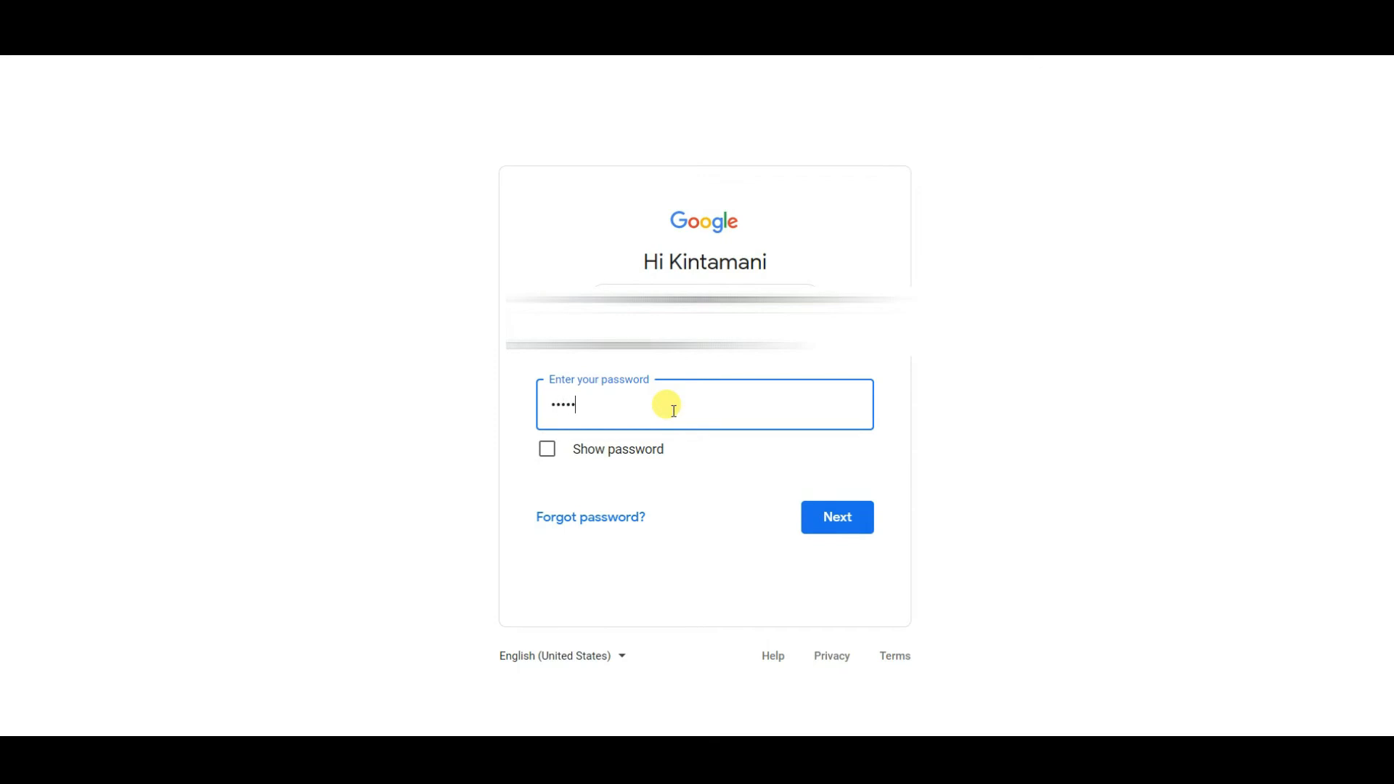
pyautogui.write('aa')
pyautogui.press('Return')
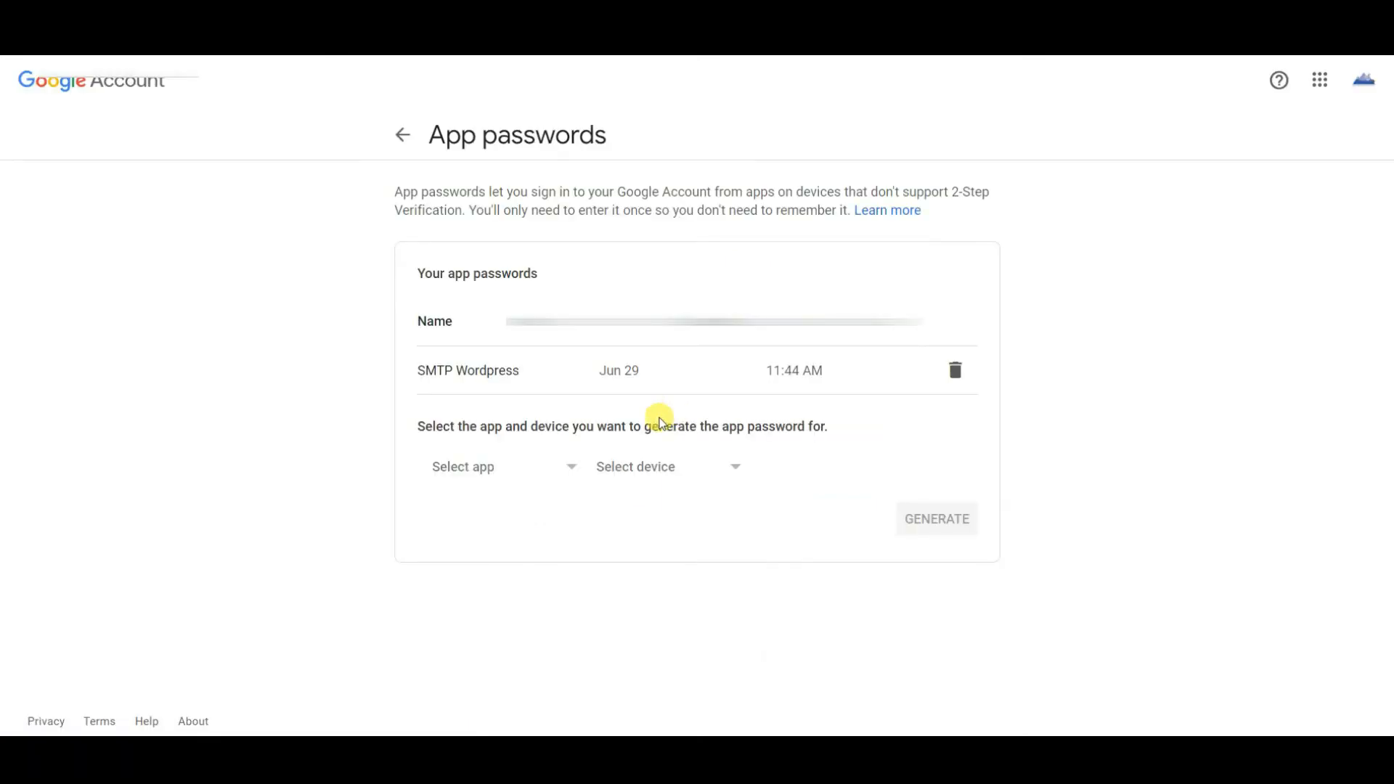
# Generate a new app password for the Mail app with a custom device name "smpt".
pyautogui.click(579, 472)
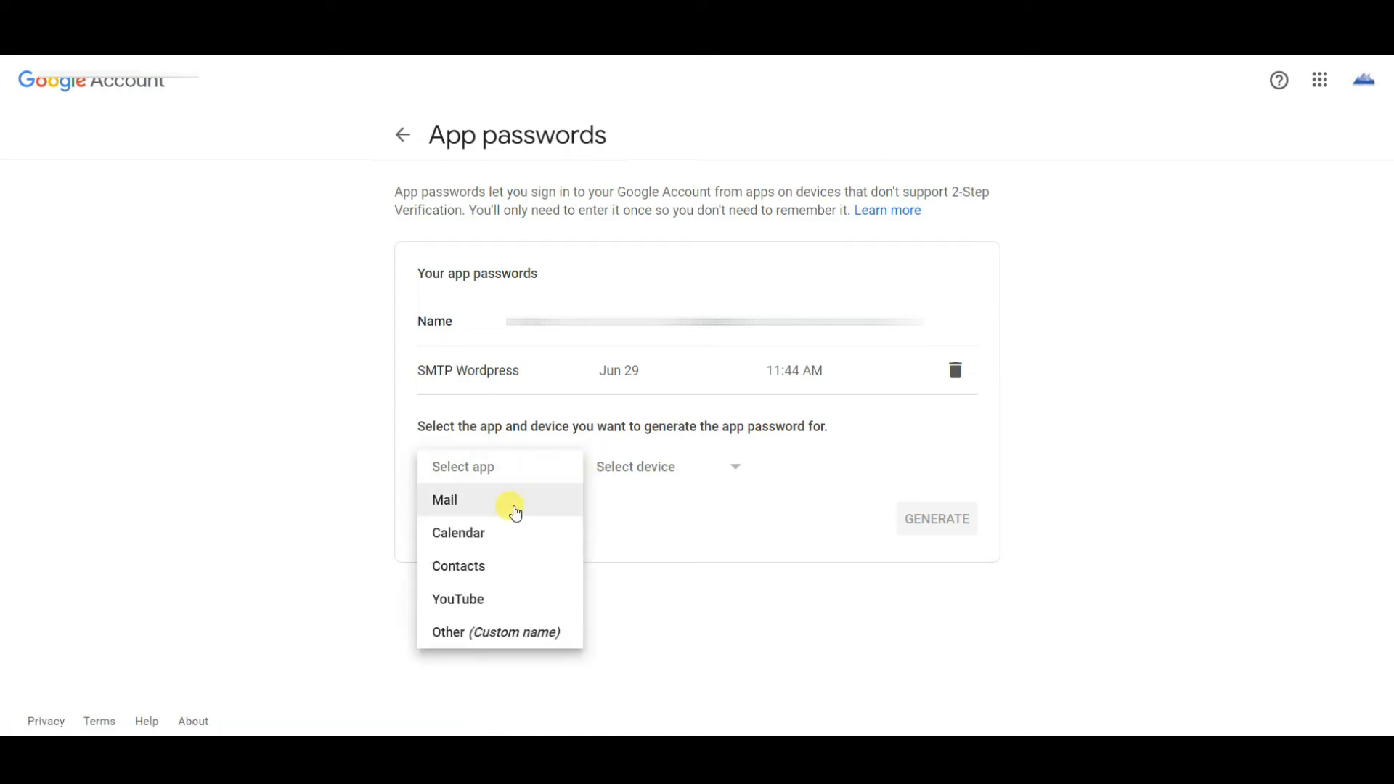
pyautogui.click(512, 503)
pyautogui.click(730, 474)
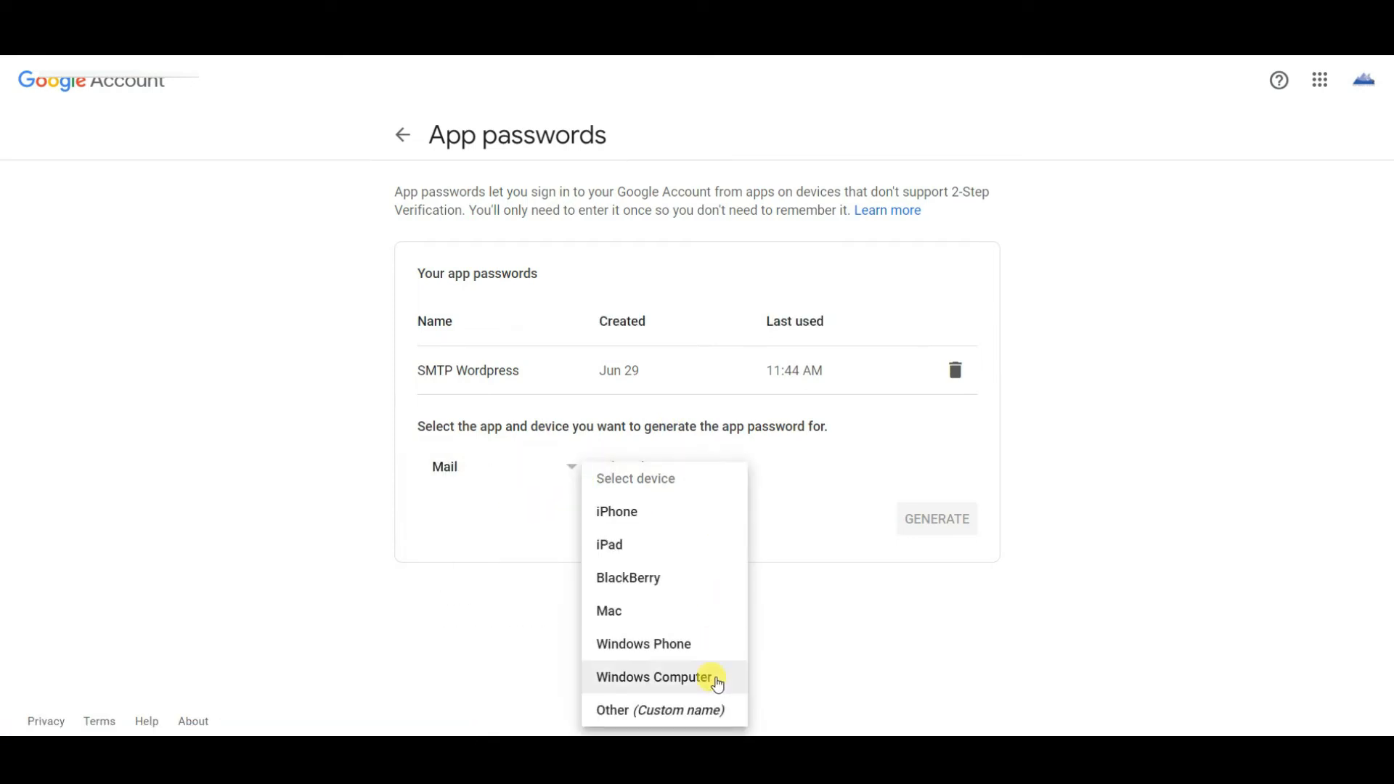
pyautogui.click(711, 711)
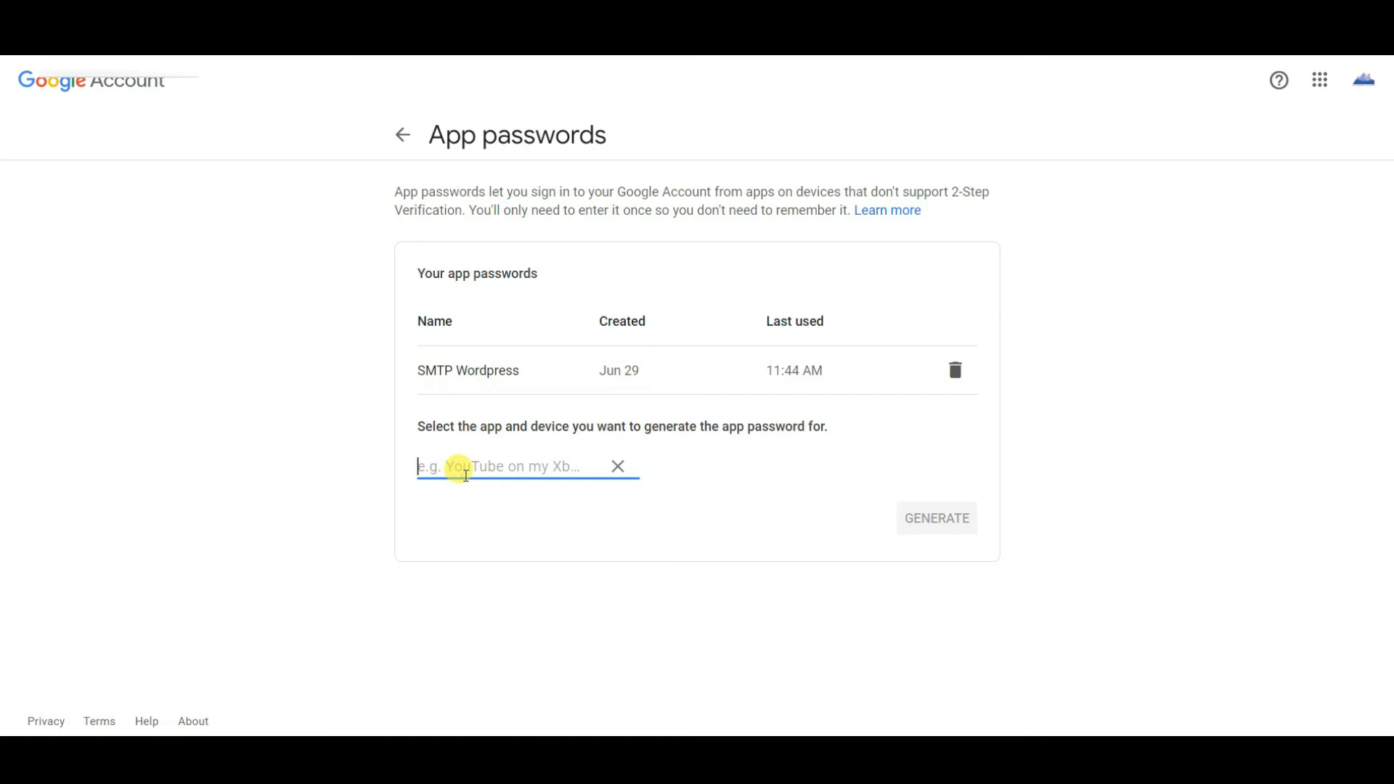
pyautogui.write('smpt')
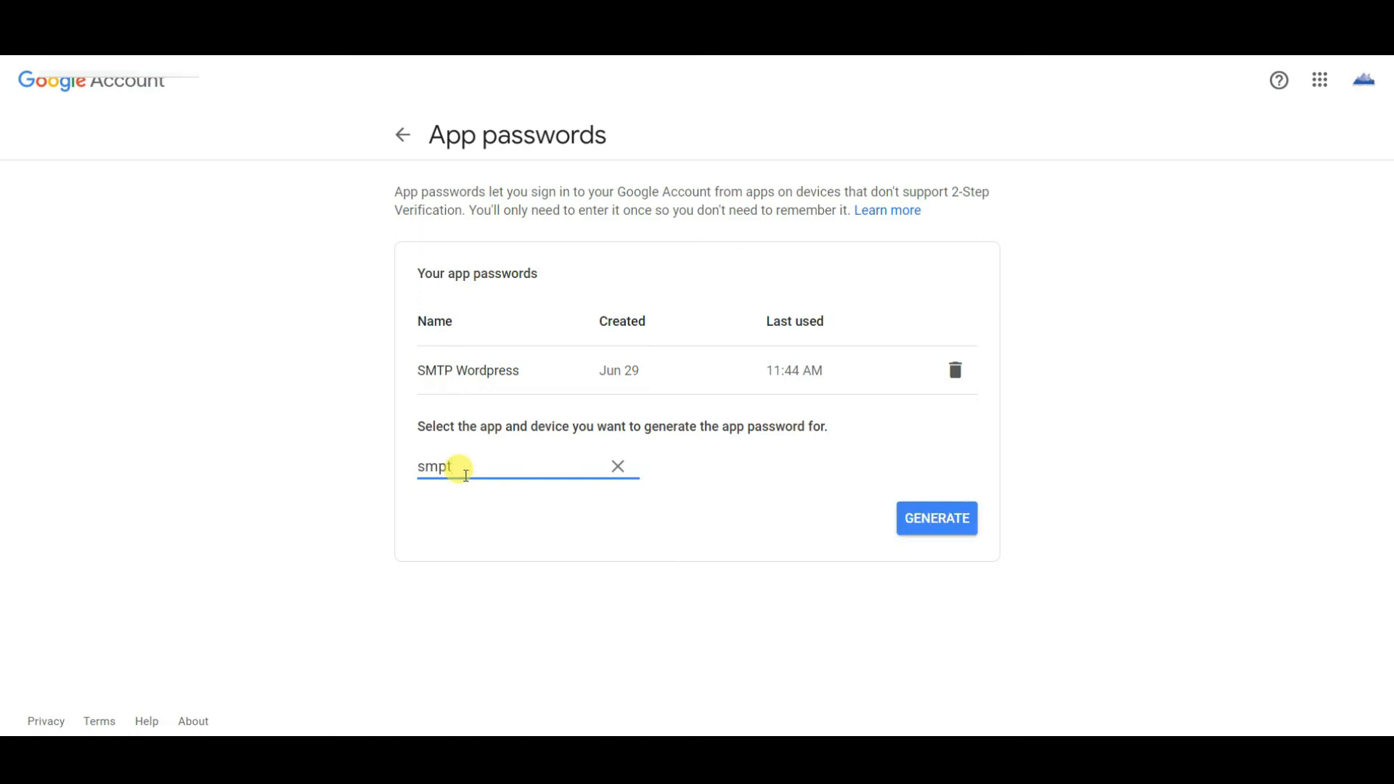
pyautogui.click(945, 522)
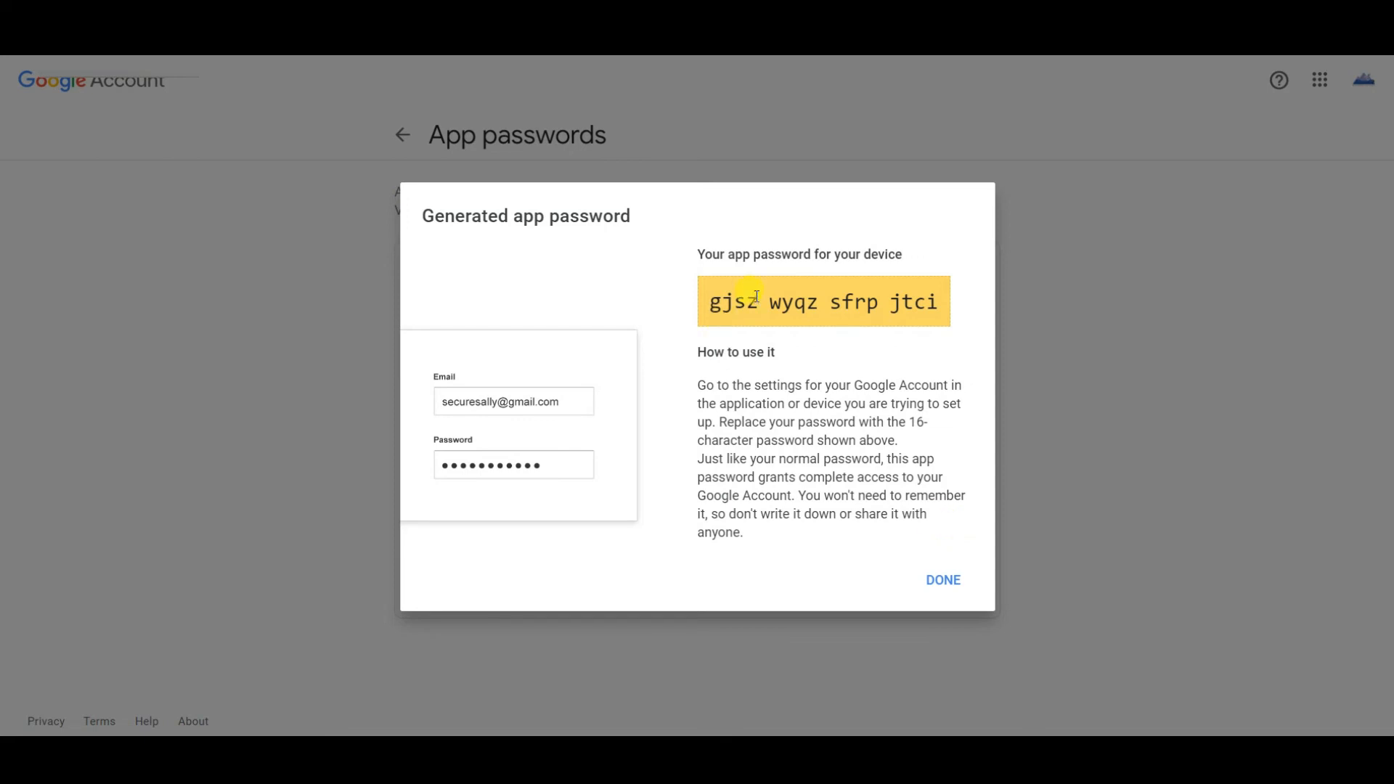
# Copy the generated app password and select the existing contents of the SMTP Password field to replace them.
pyautogui.tripleClick(797, 306)
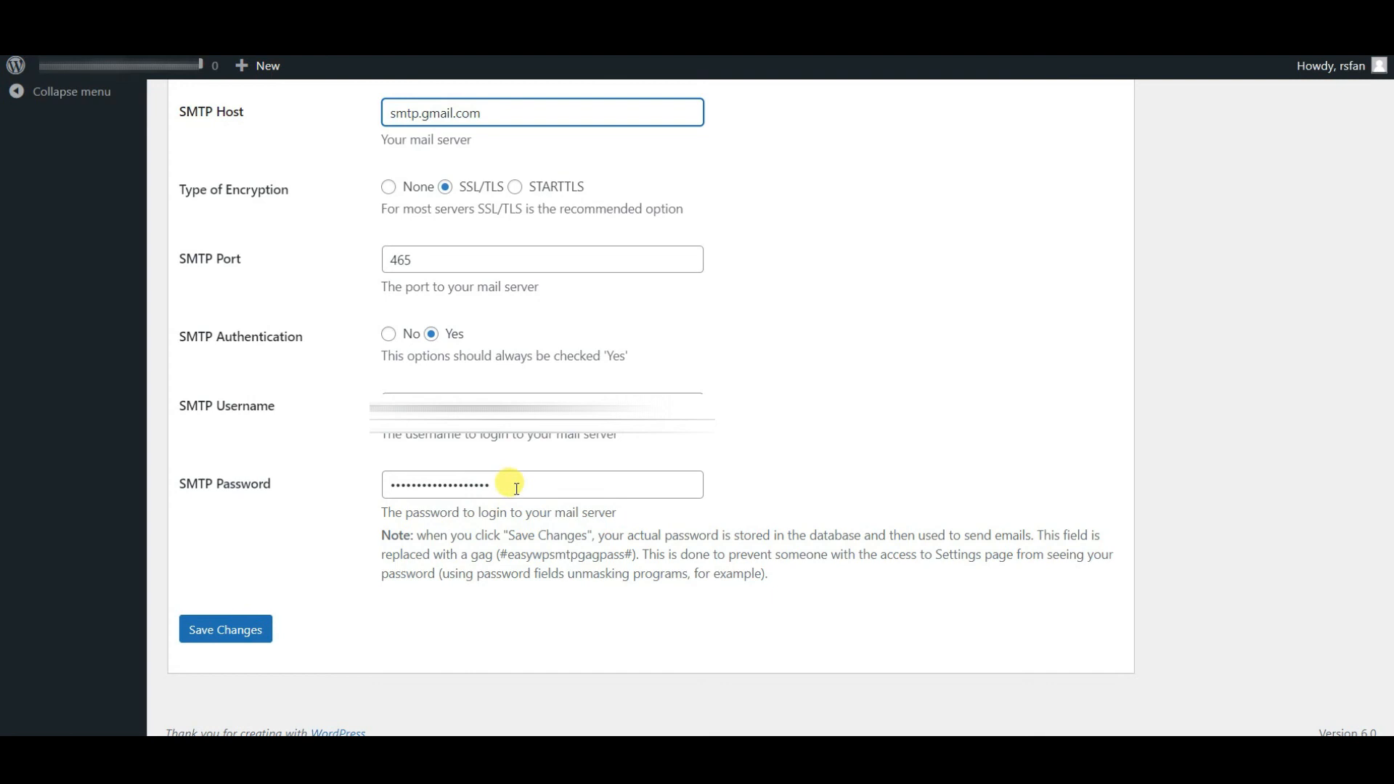
pyautogui.moveTo(506, 483); pyautogui.dragTo(374, 485)
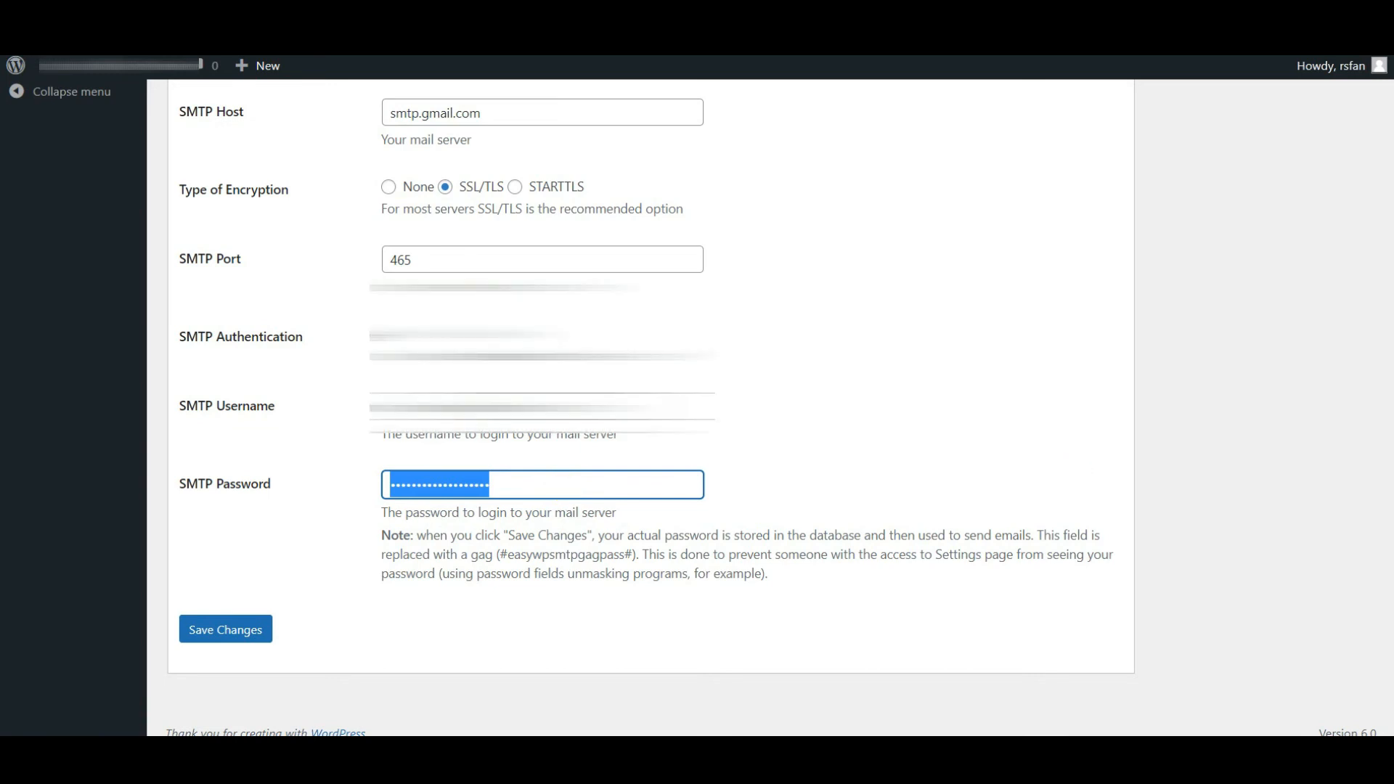
# Open the Test Email tab, fill in the recipient e-mail address, and send a test email.
pyautogui.scroll(15, 472, 212)
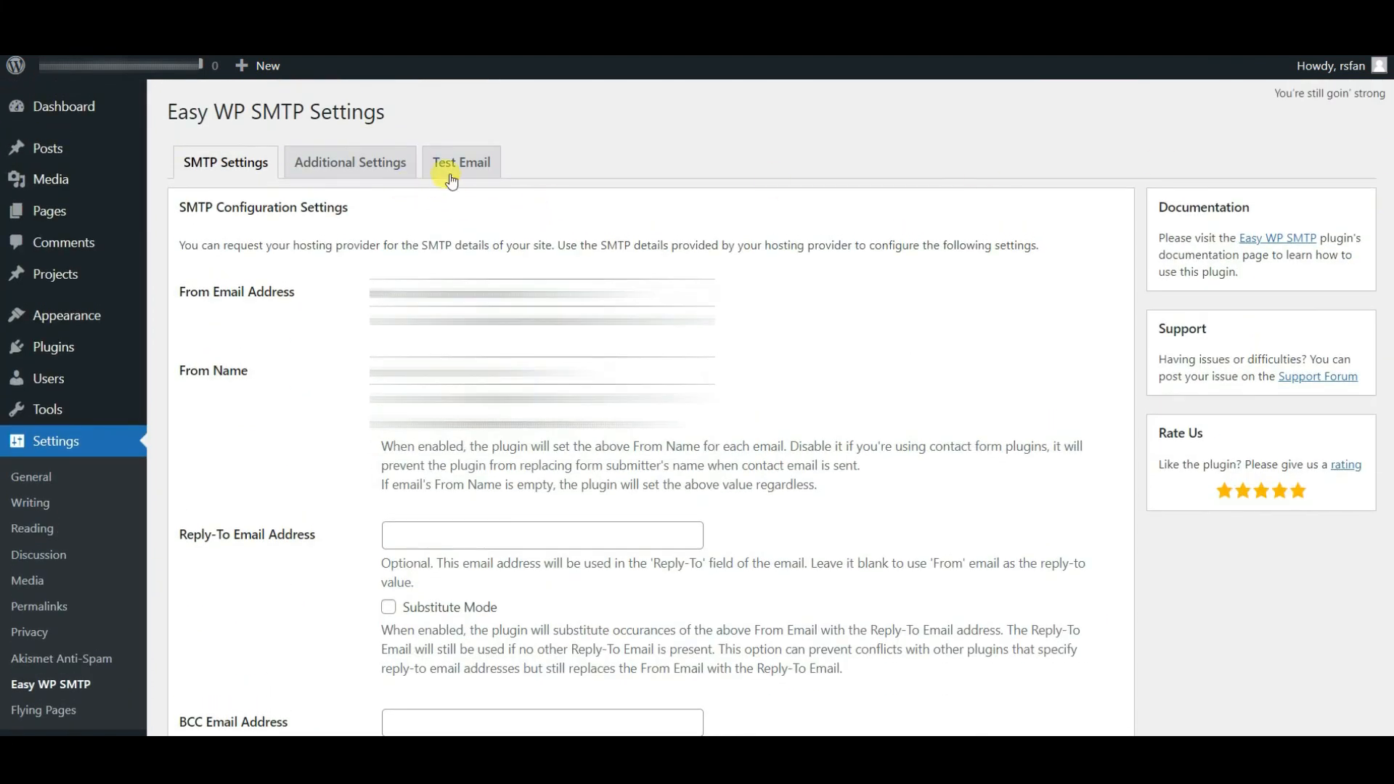
pyautogui.click(451, 181)
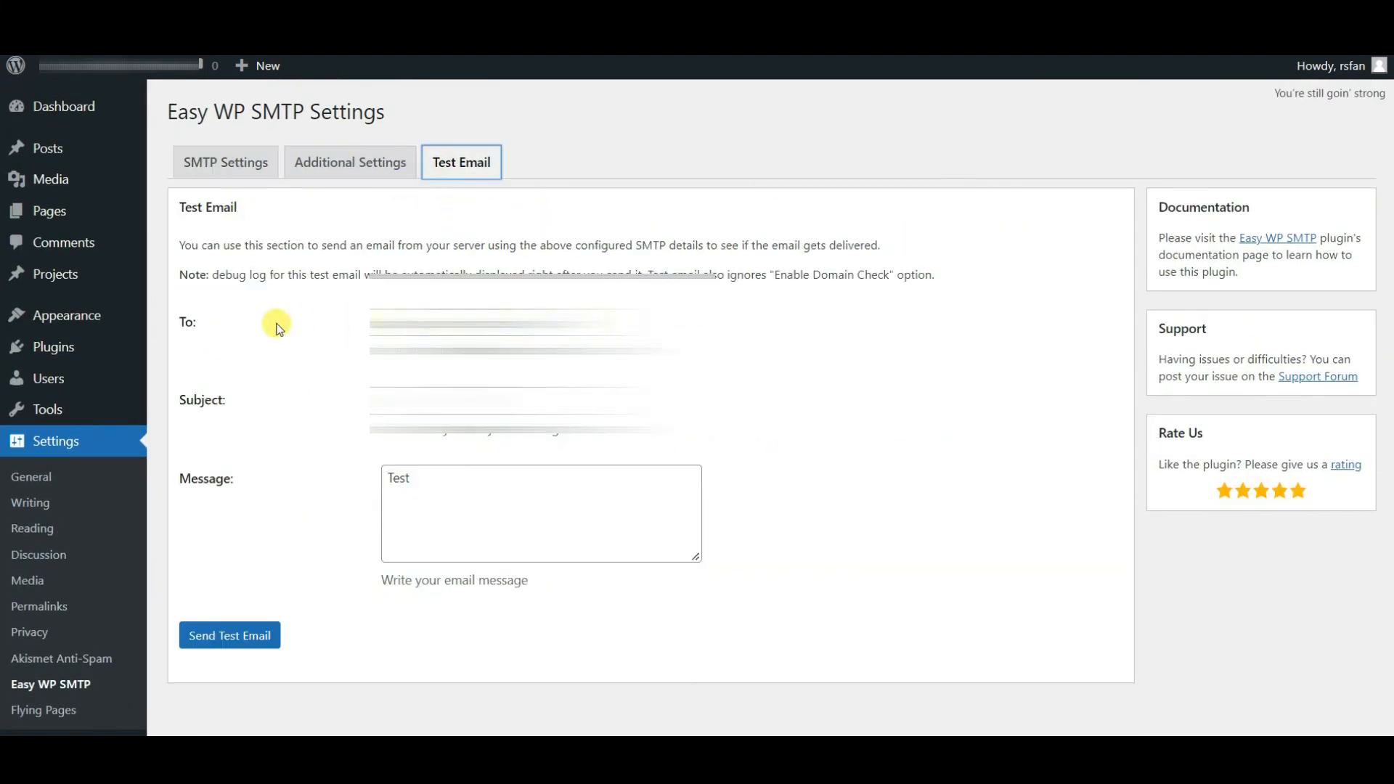
pyautogui.click(203, 328)
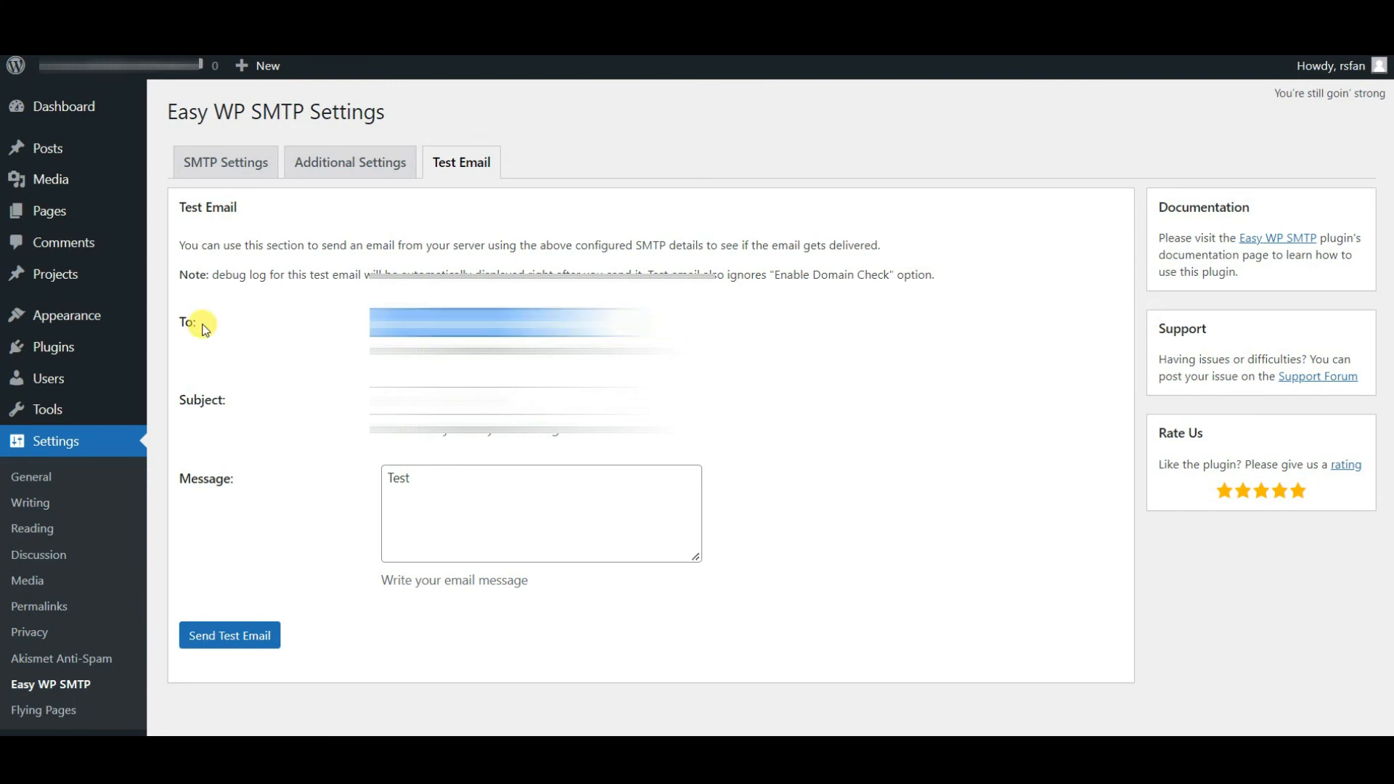
pyautogui.press('BackSpace')
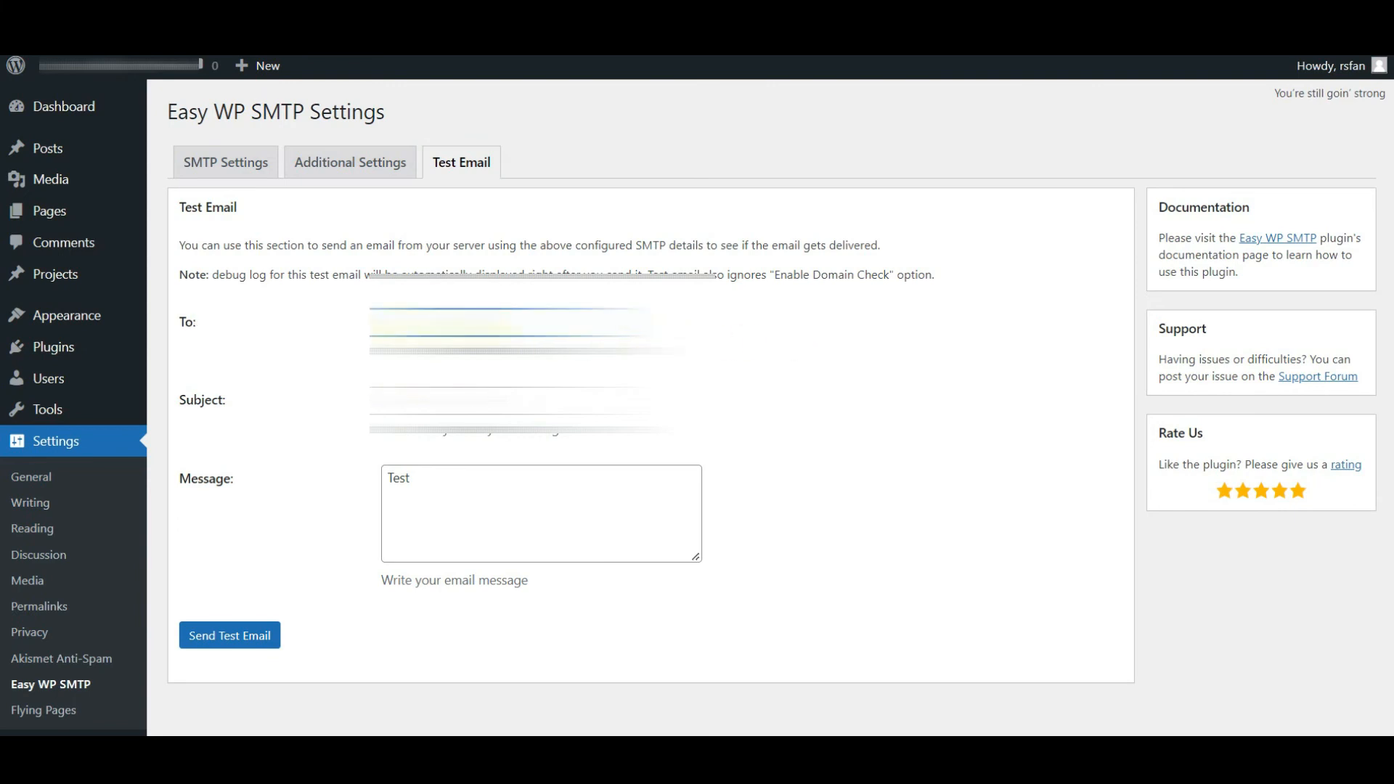
pyautogui.doubleClick(442, 323)
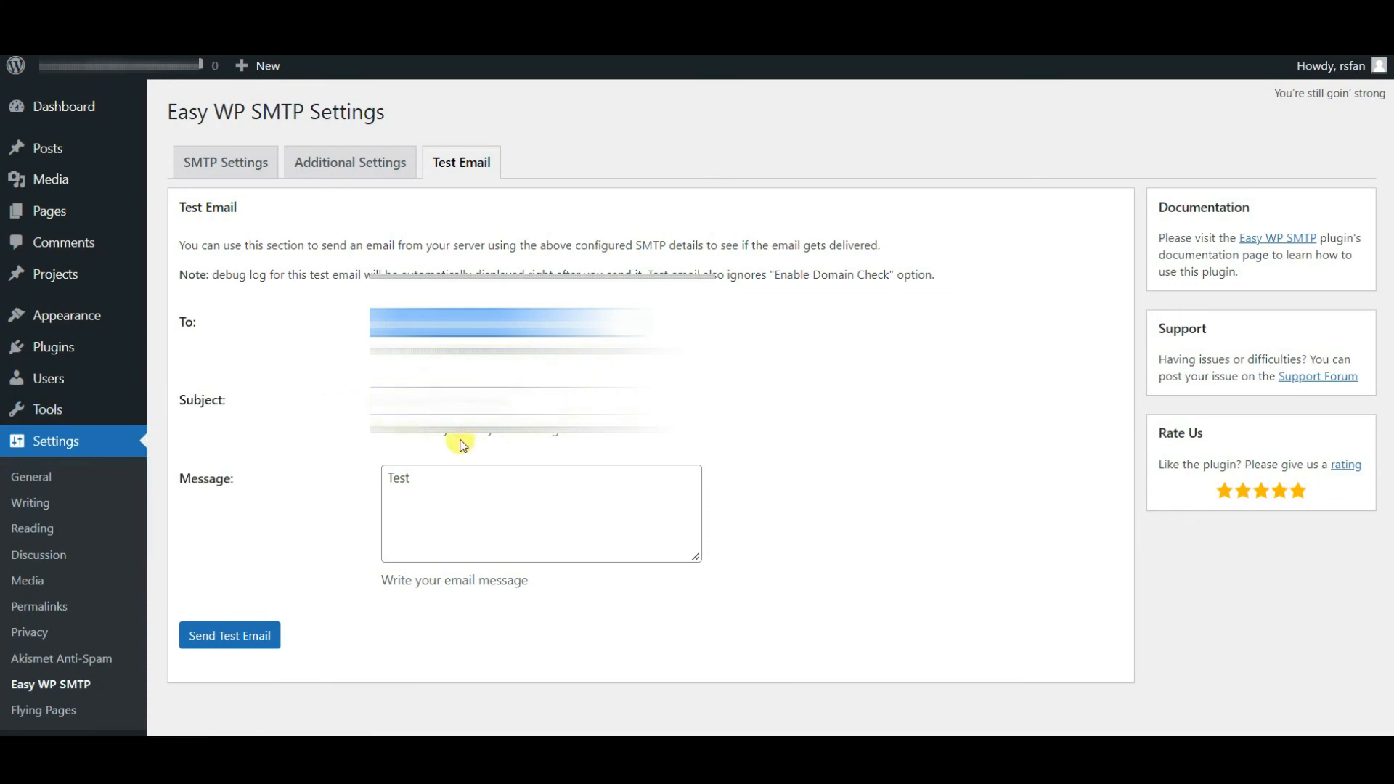
pyautogui.click(250, 636)
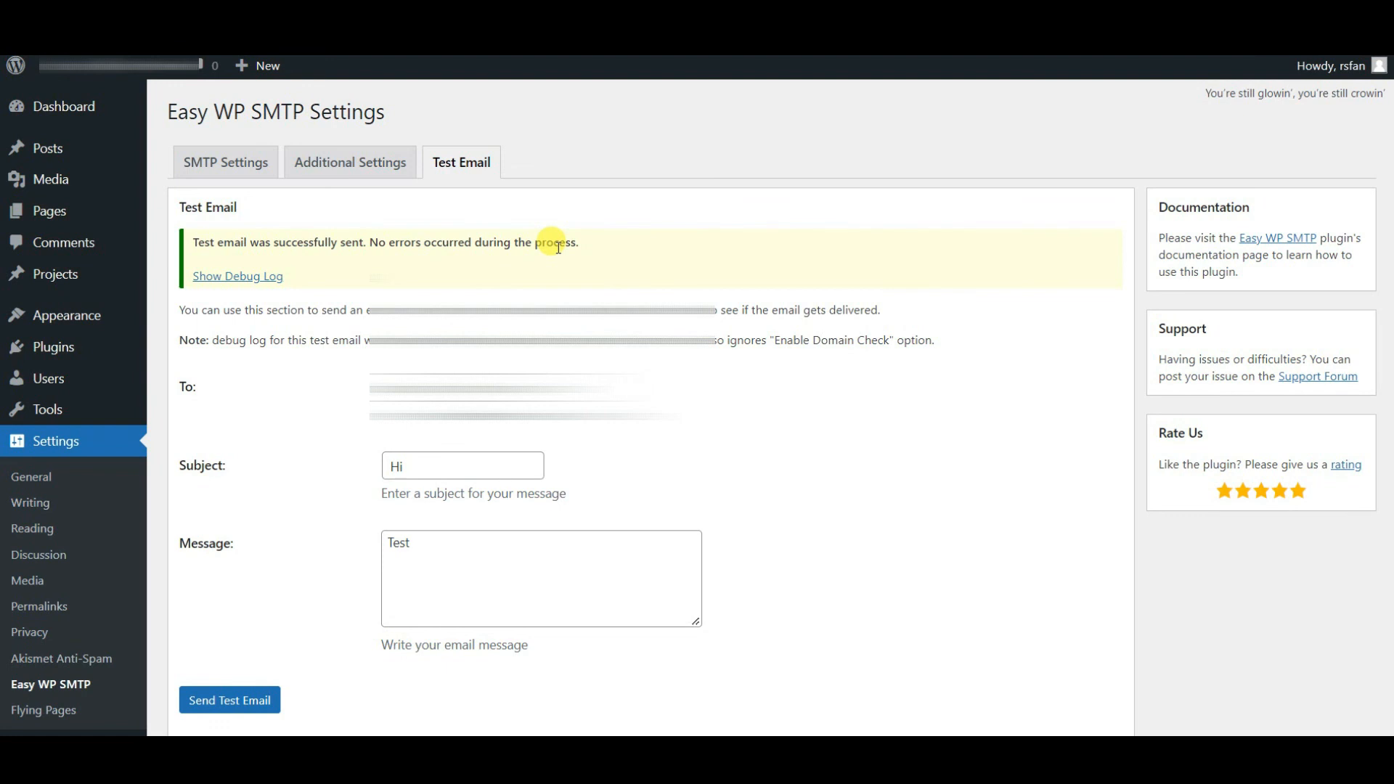
pyautogui.click(929, 750)
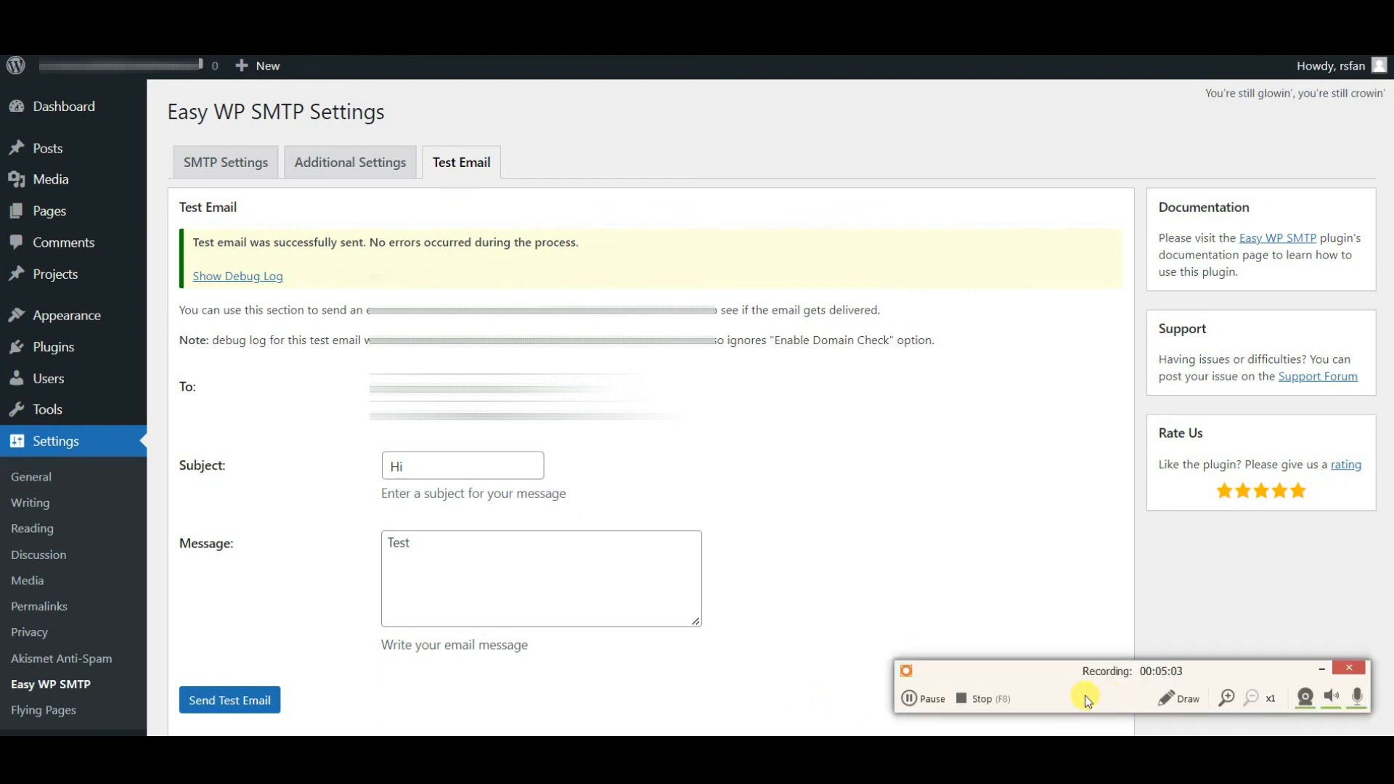